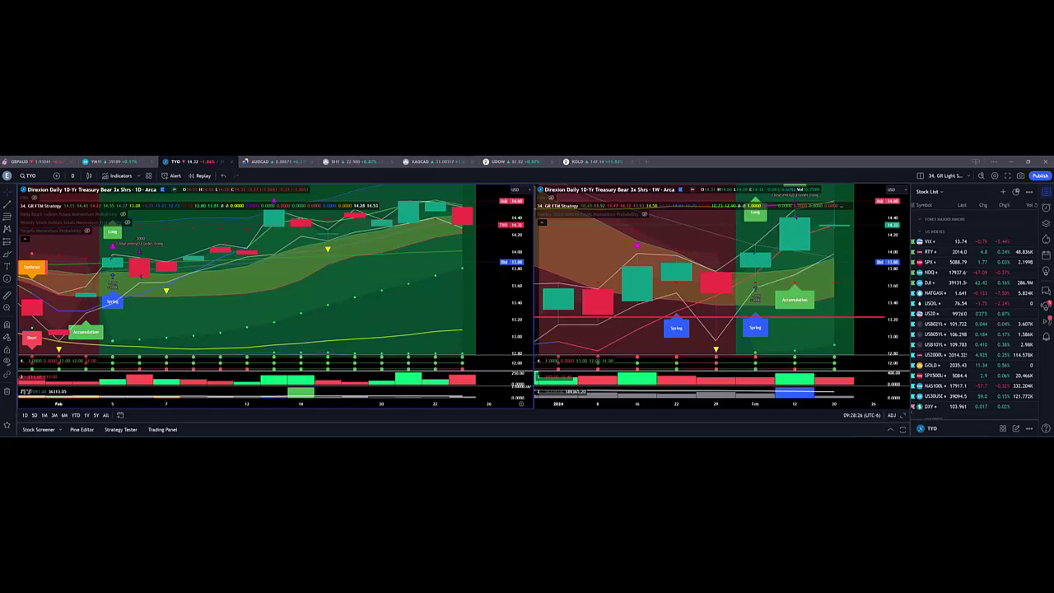
# Review the daily and weekly charts of NATGASUSD, USOIL, US20, USB02YUSD, USB05YUSD and USB10YUSD from the watchlist
pyautogui.click(937, 294)
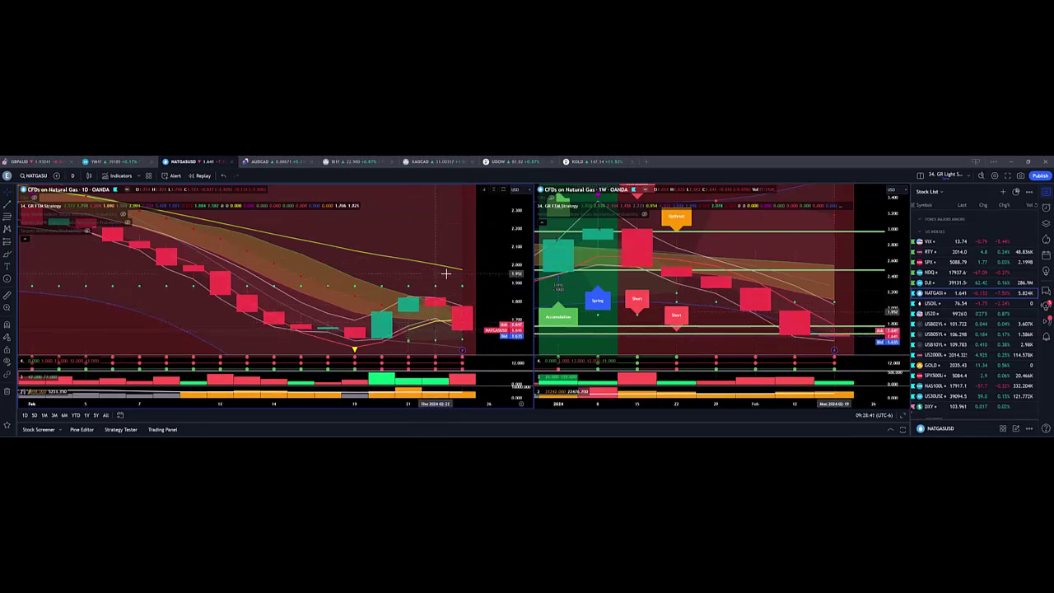
pyautogui.click(930, 304)
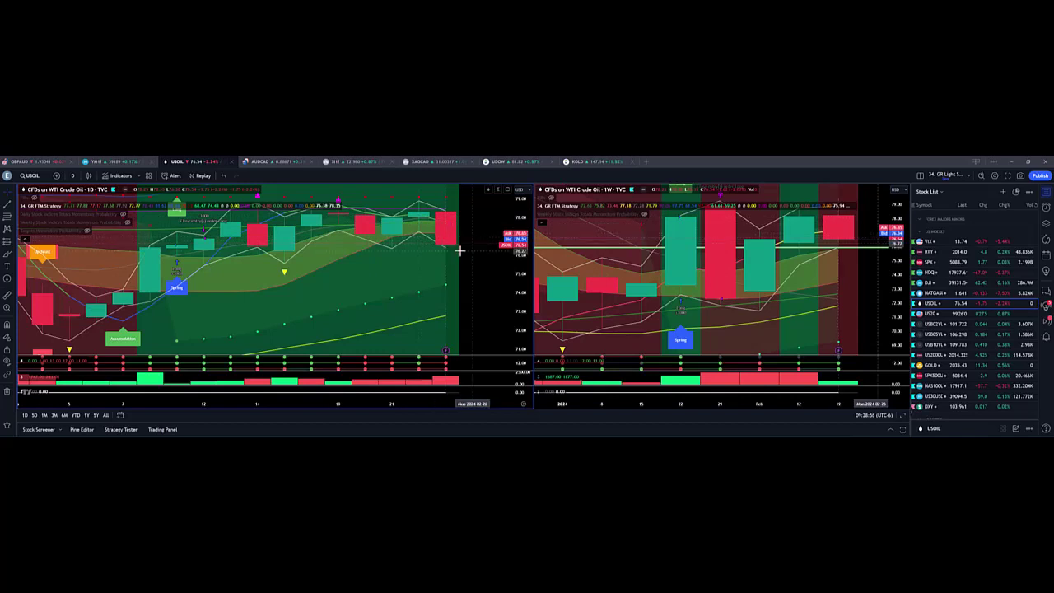
pyautogui.click(941, 316)
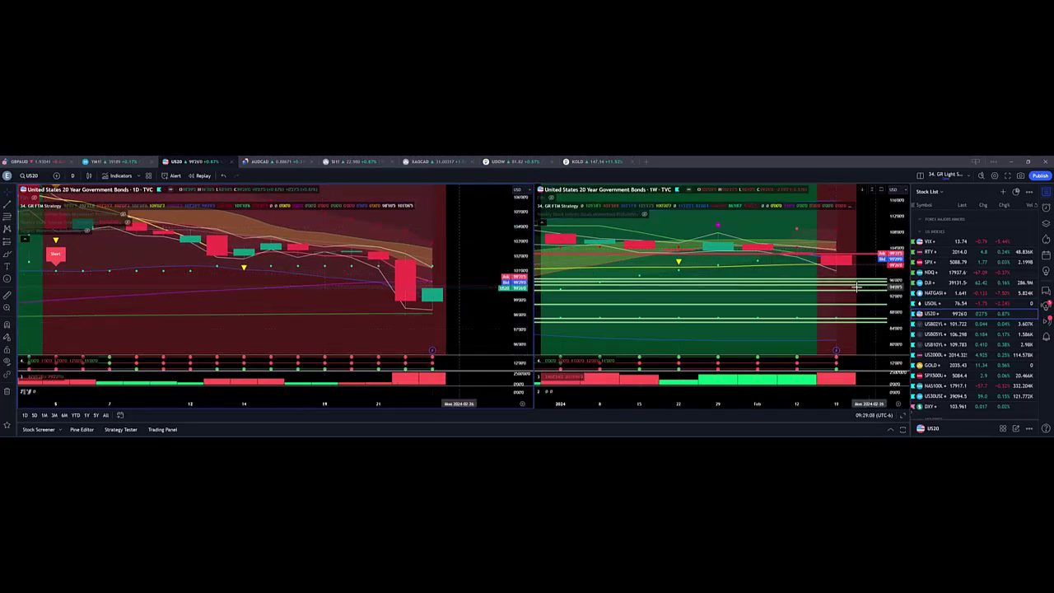
pyautogui.click(934, 325)
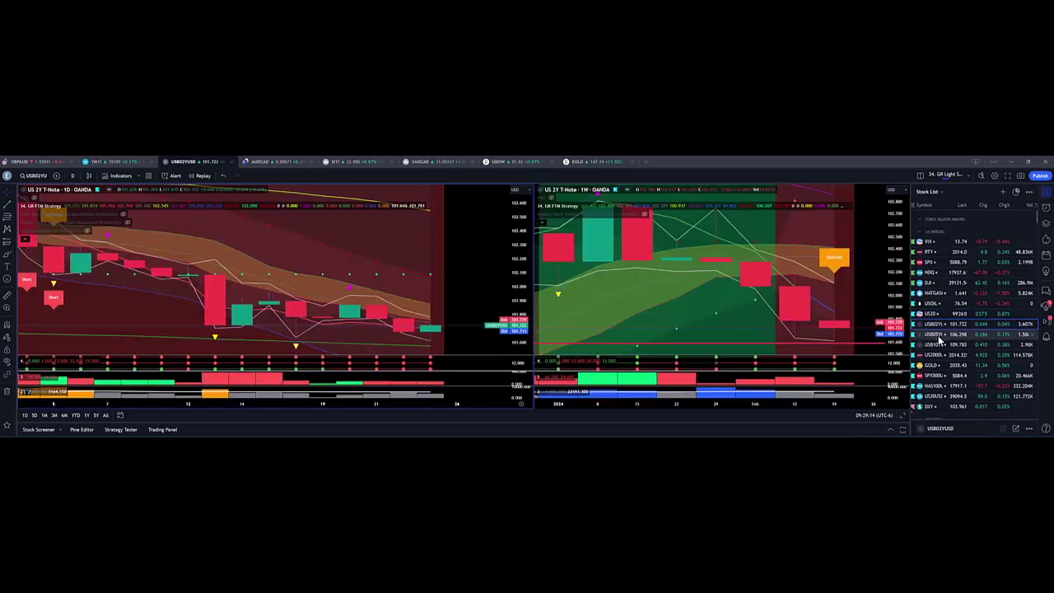
pyautogui.click(936, 335)
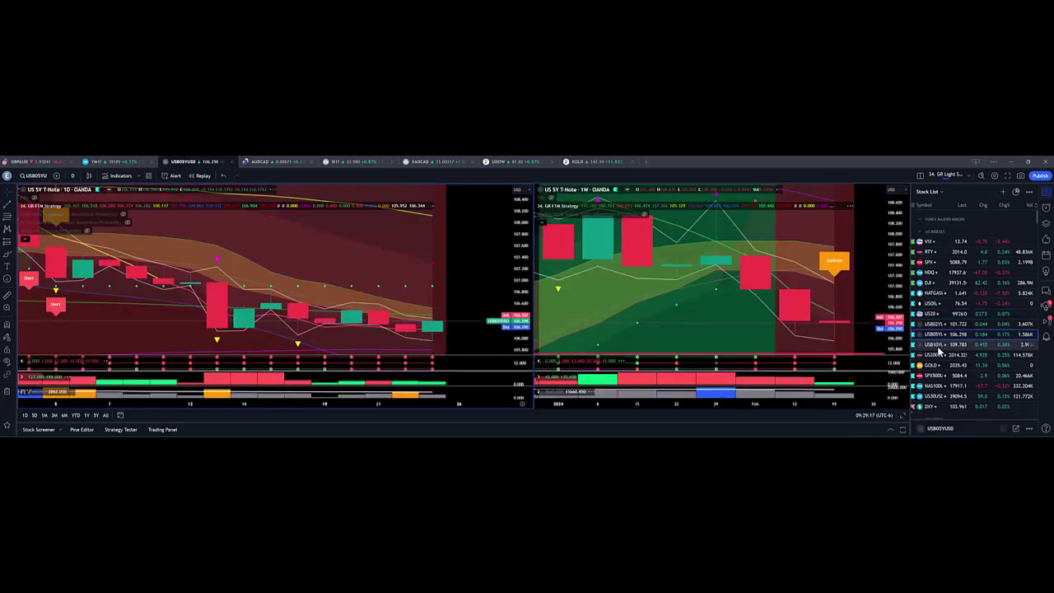
pyautogui.click(936, 345)
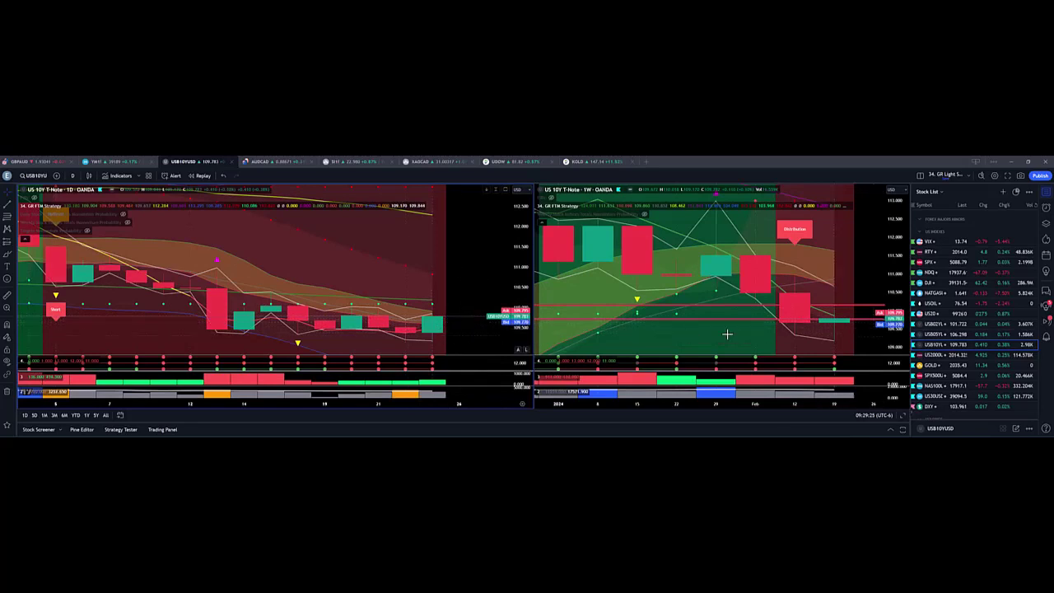
# Examine the daily and weekly charts of US2000USD, GOLD, SPX500USD, NAS100USD and US30USD, going back to US2000USD once after GOLD
pyautogui.press('Down')
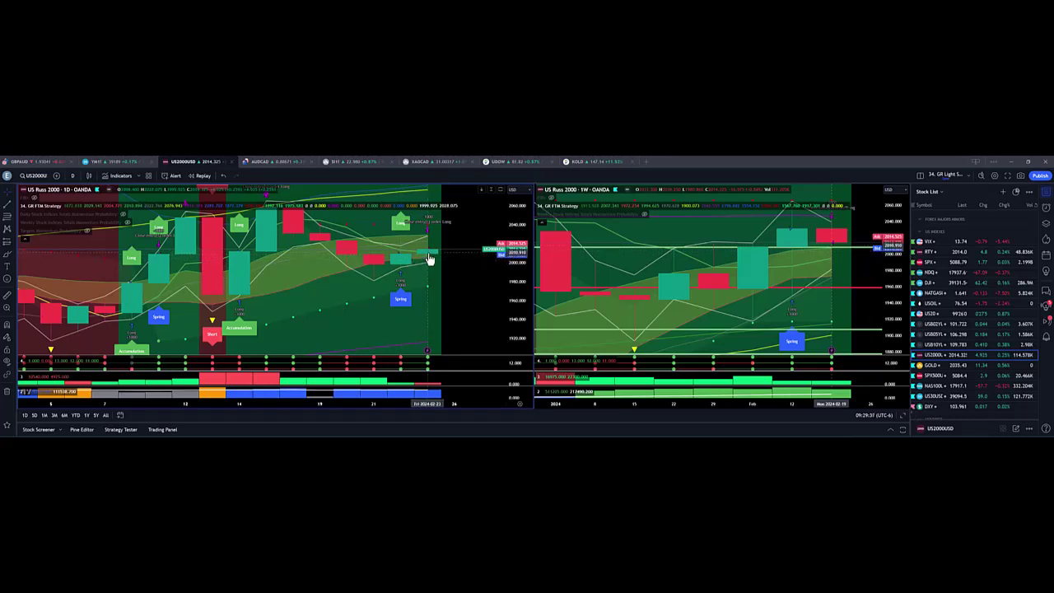
pyautogui.click(945, 366)
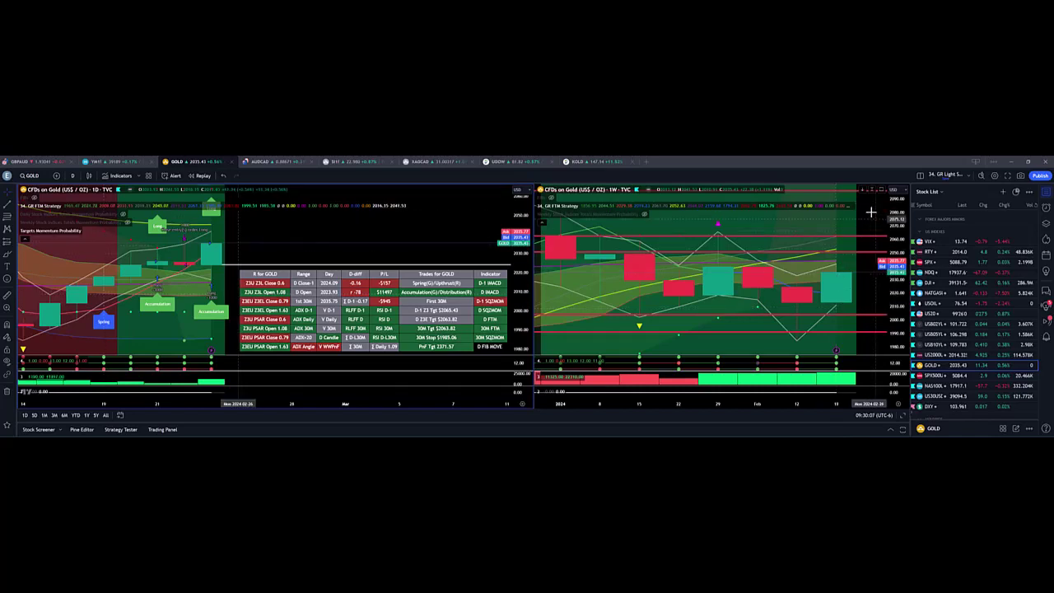
pyautogui.click(932, 355)
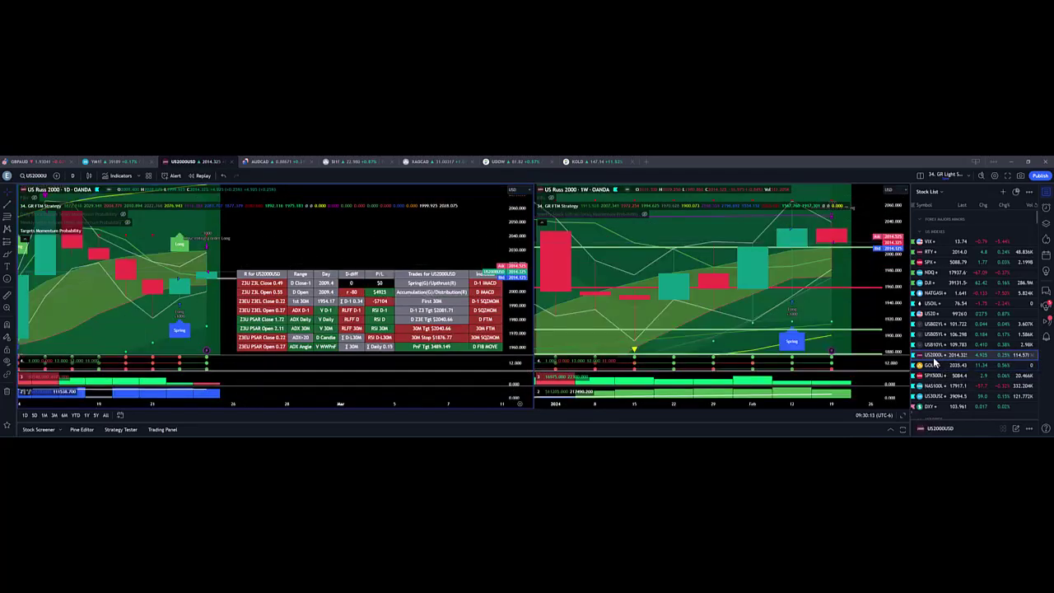
pyautogui.click(933, 374)
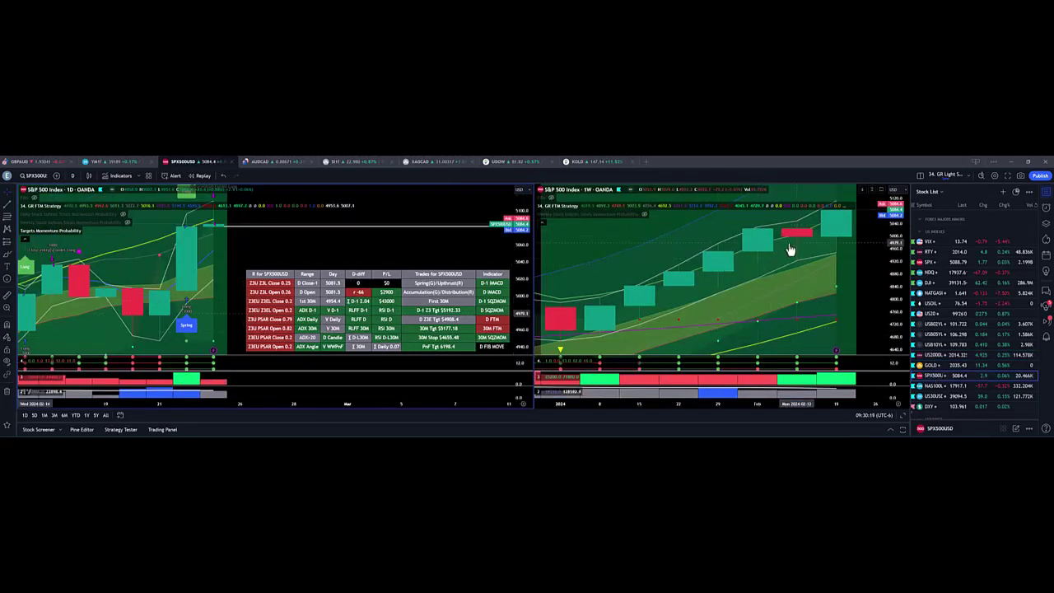
pyautogui.press('Down')
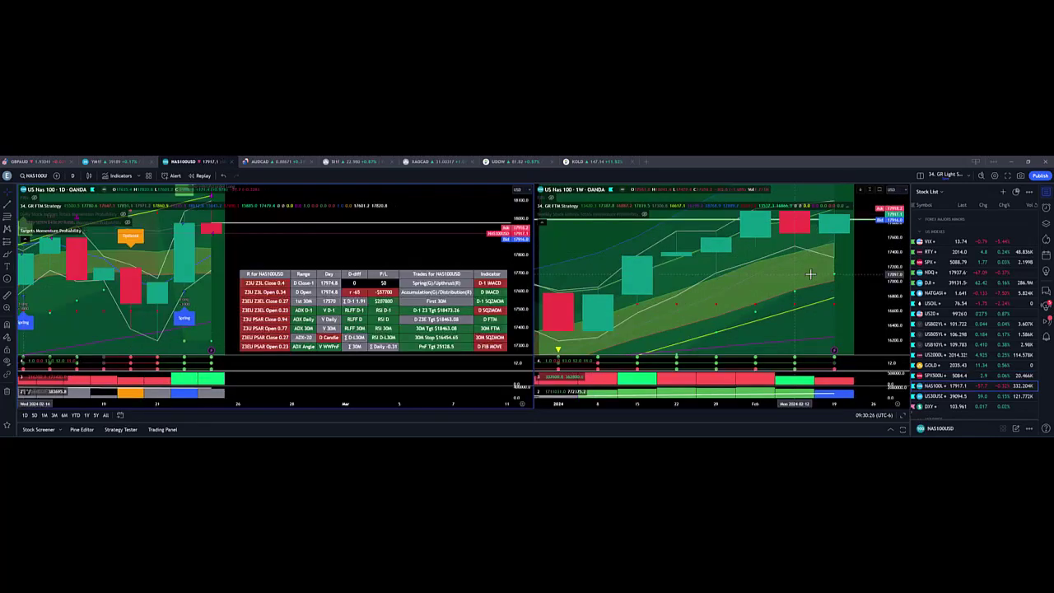
pyautogui.press('Down')
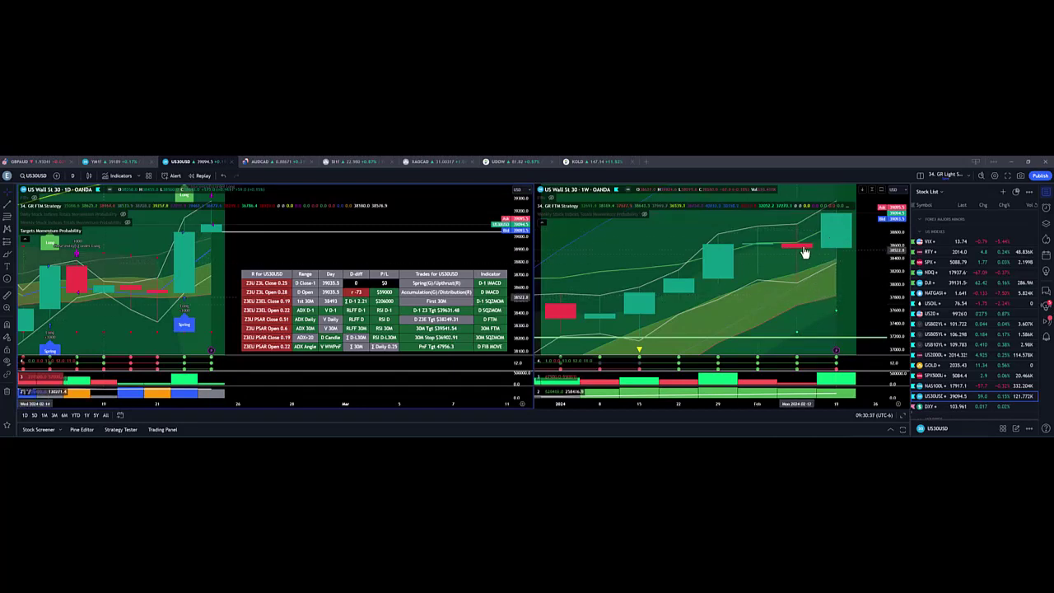
# Open the DXY dollar index and examine its recent weekly candles against the horizontal price levels above and below
pyautogui.scroll(-1, 940, 354)
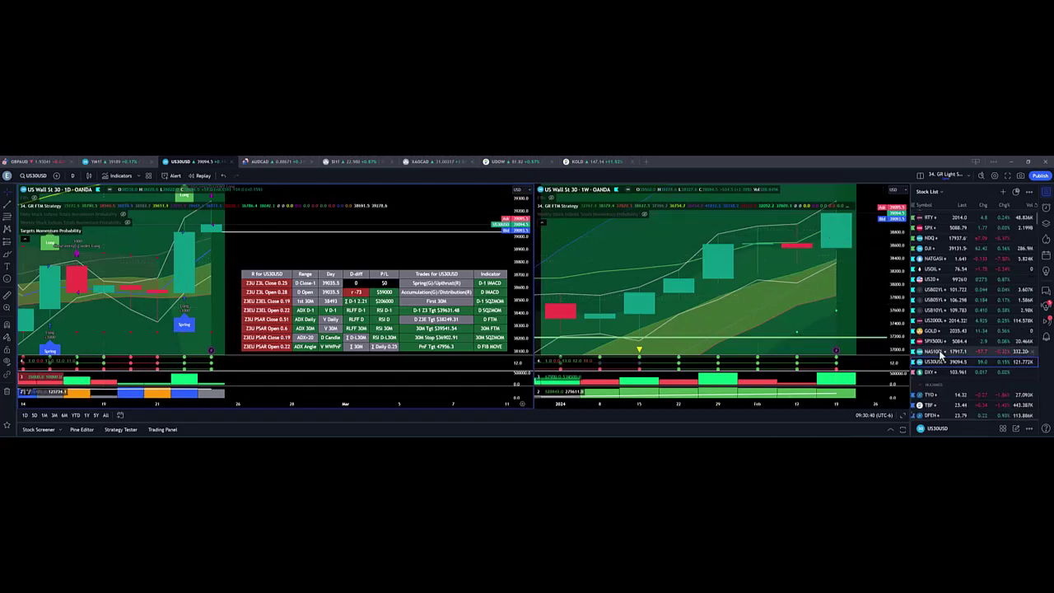
pyautogui.click(930, 372)
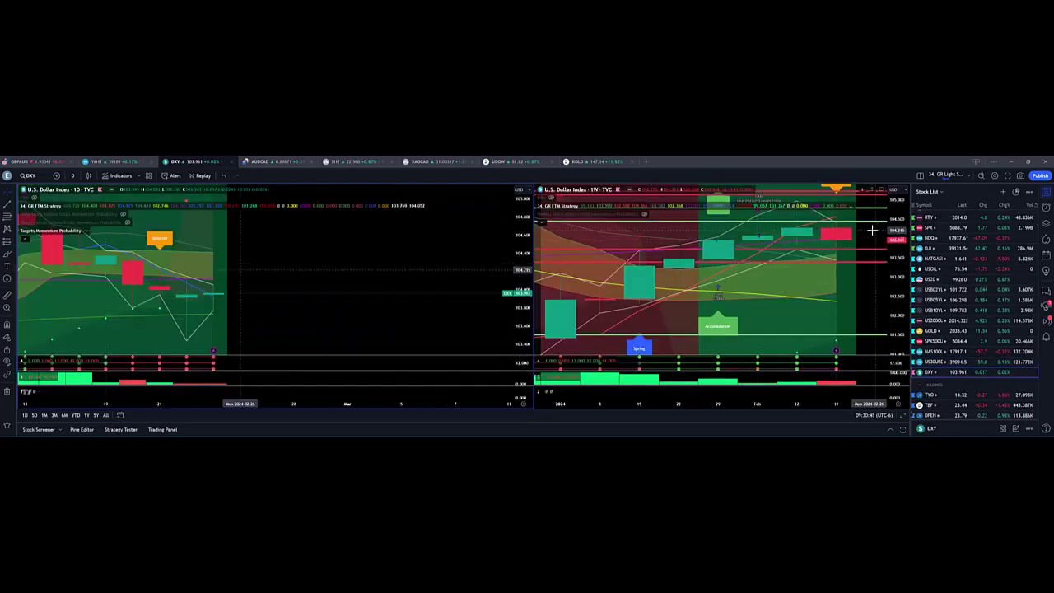
pyautogui.moveTo(874, 234); pyautogui.dragTo(870, 266)
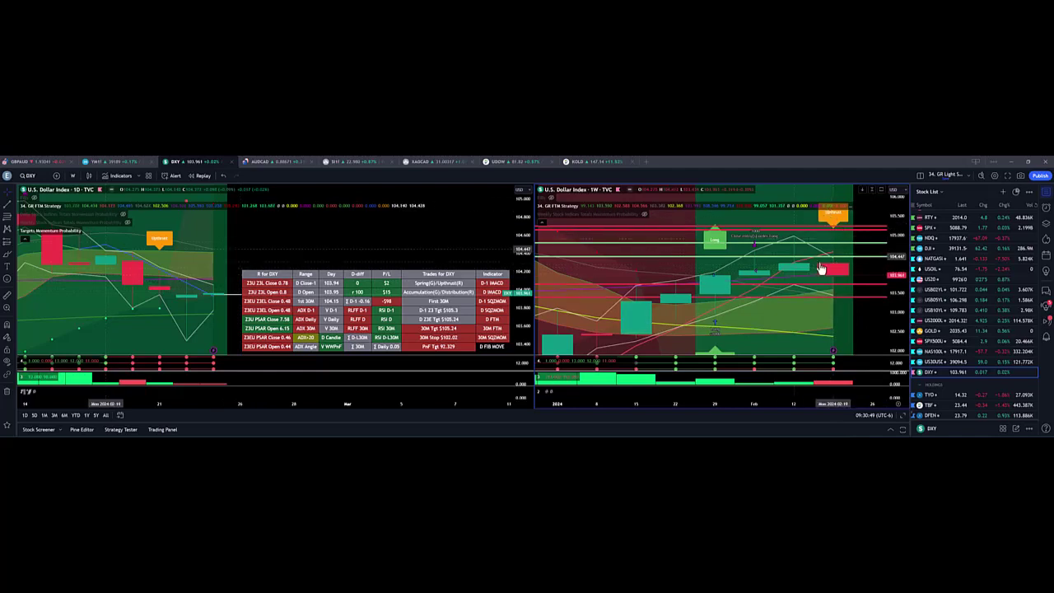
pyautogui.moveTo(437, 242); pyautogui.dragTo(423, 242)
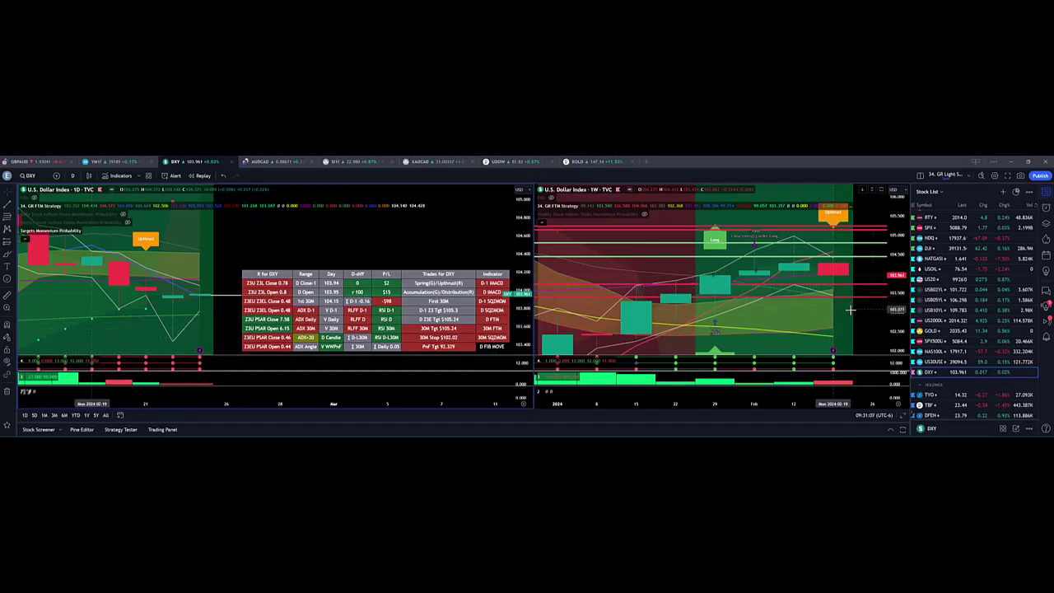
pyautogui.doubleClick(901, 280)
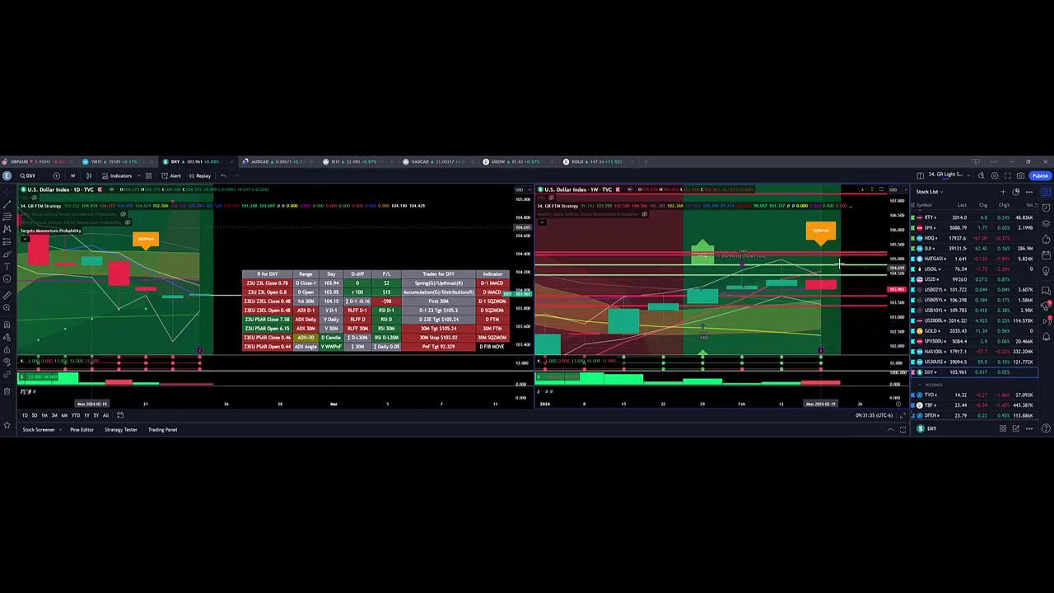
pyautogui.moveTo(831, 247); pyautogui.dragTo(819, 247)
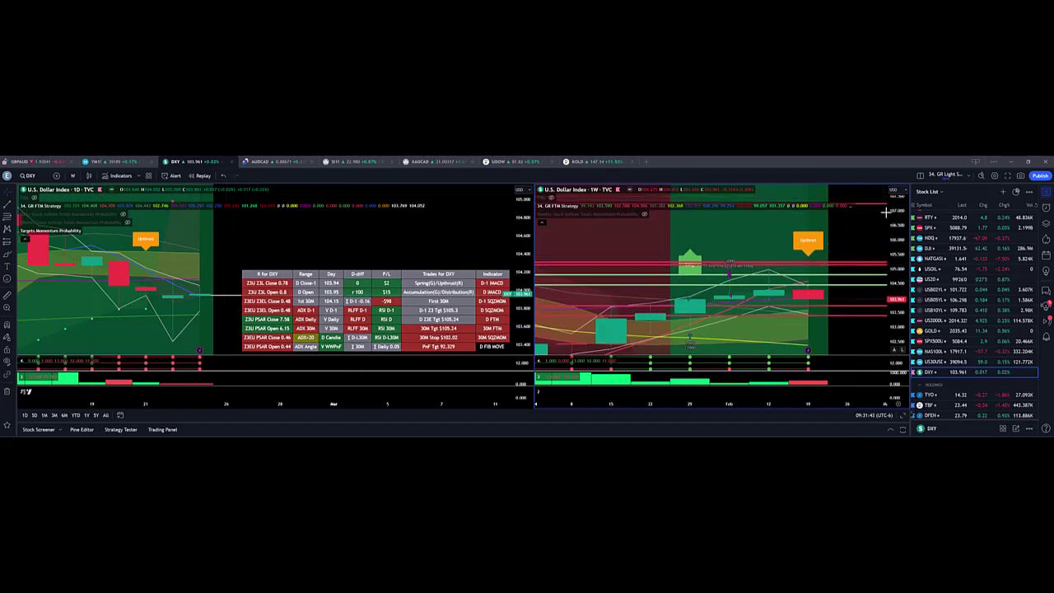
pyautogui.moveTo(886, 218); pyautogui.dragTo(847, 237)
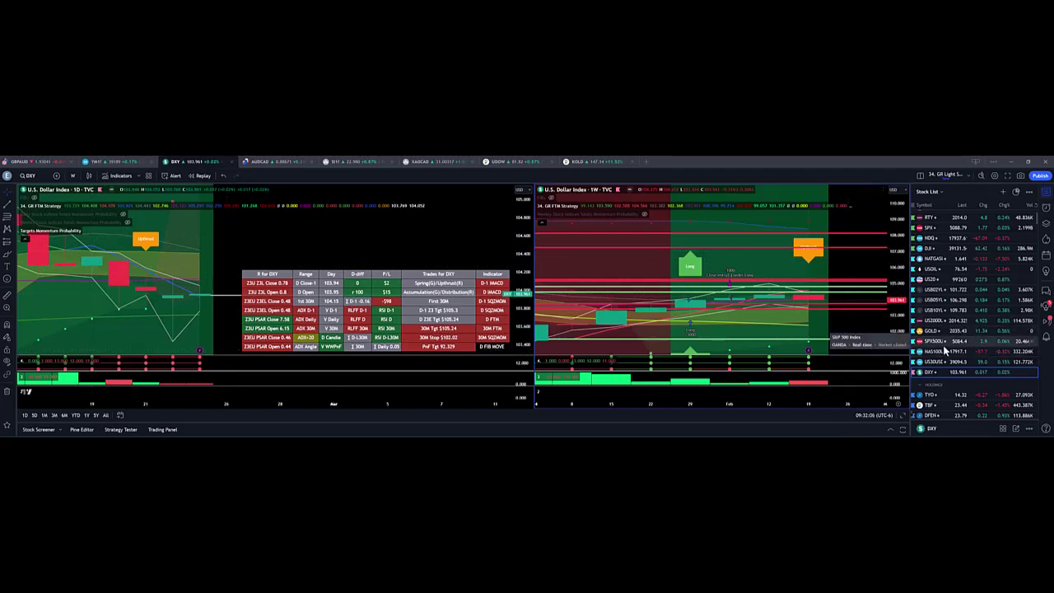
# Step through the holdings from BITO to CURE, reviewing the daily and weekly charts of BITO, BNKU, CPER and CURE
pyautogui.scroll(-3, 967, 333)
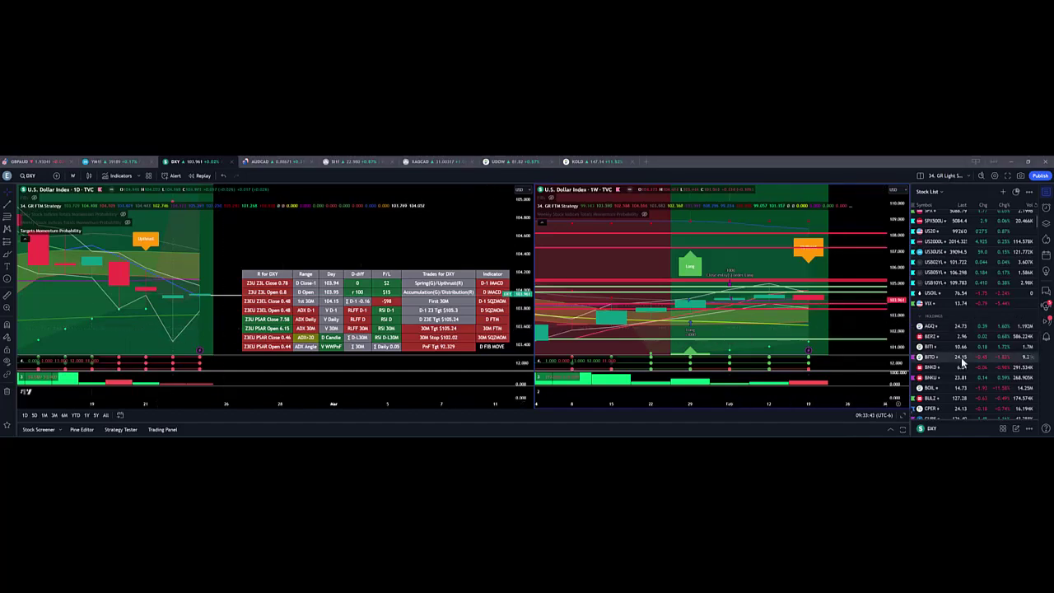
pyautogui.click(951, 359)
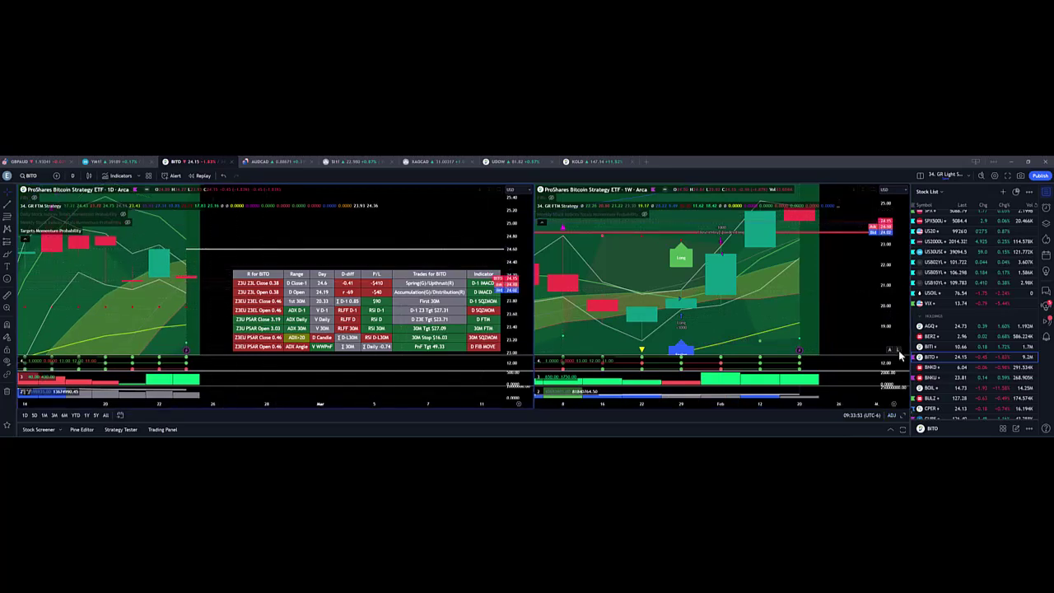
pyautogui.press('Down')
pyautogui.press('Down')
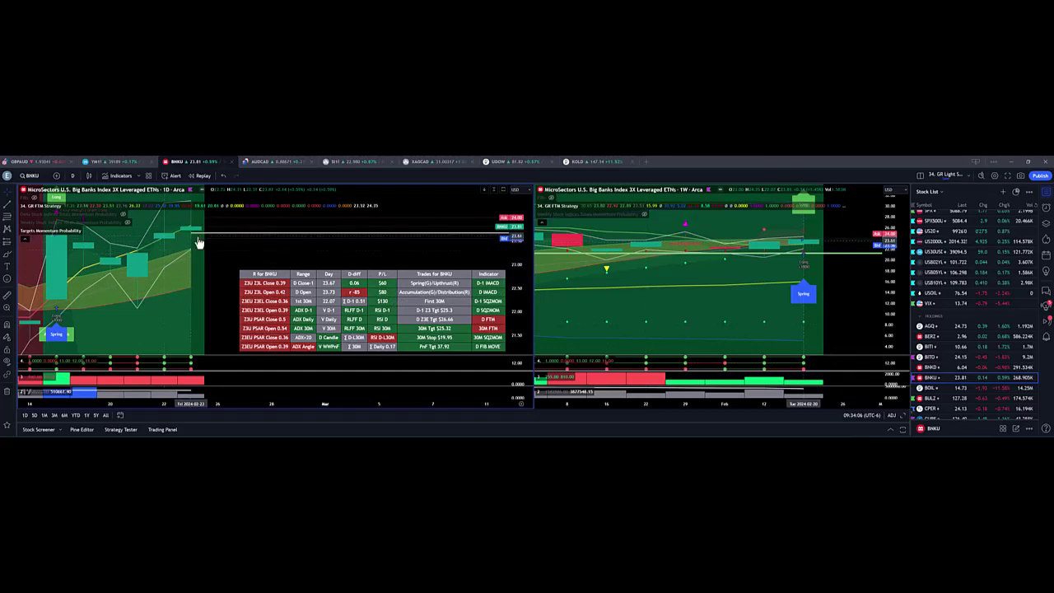
pyautogui.press('Down')
pyautogui.press('Down')
pyautogui.press('Down')
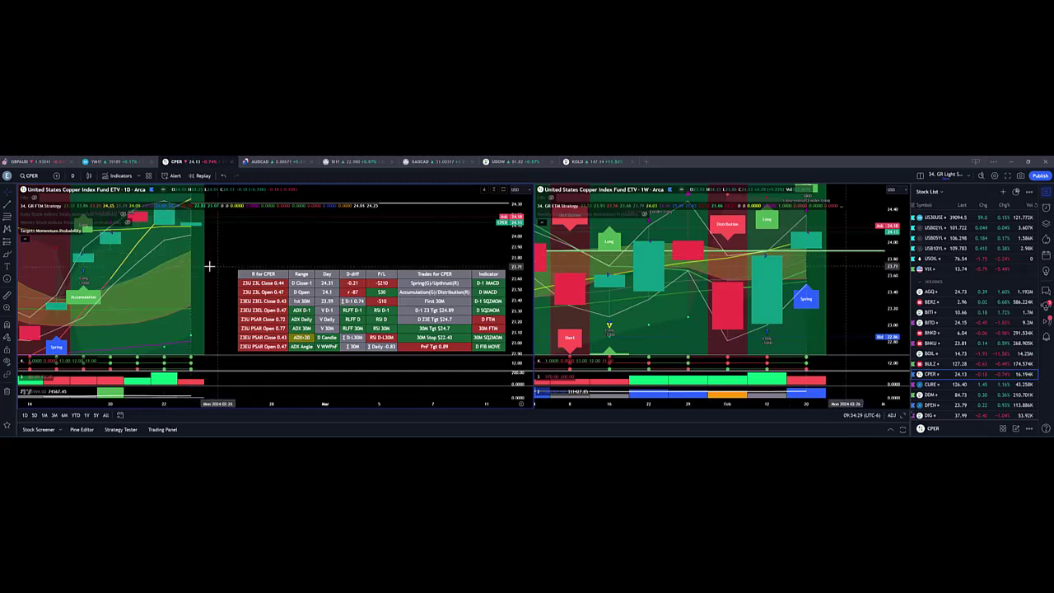
pyautogui.press('Down')
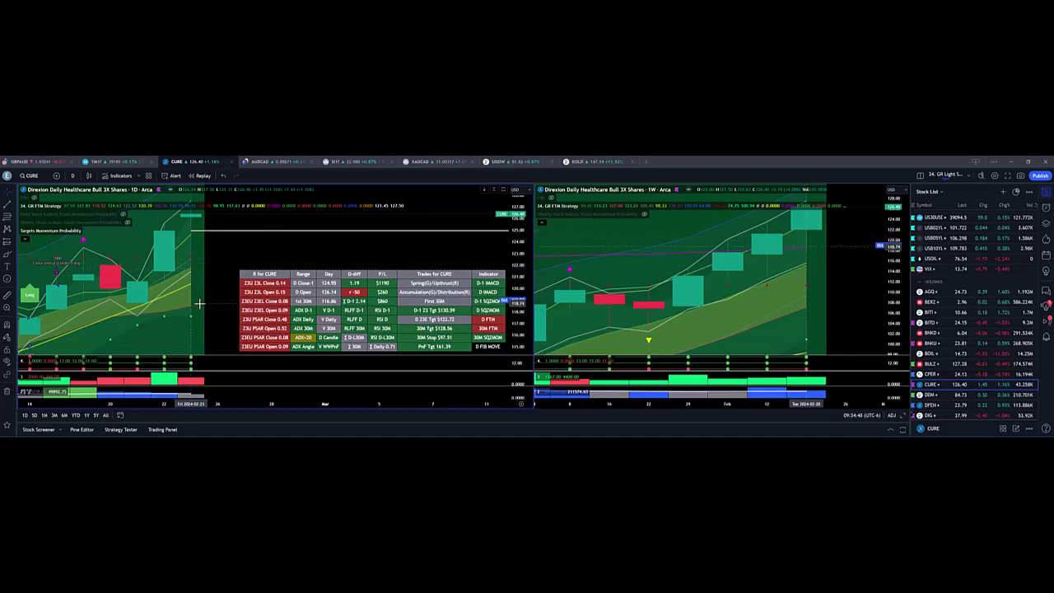
# Review the daily and weekly charts of the holdings DDM, DFEN, DIG, DUSL and EDC
pyautogui.scroll(-3, 930, 313)
pyautogui.click(930, 293)
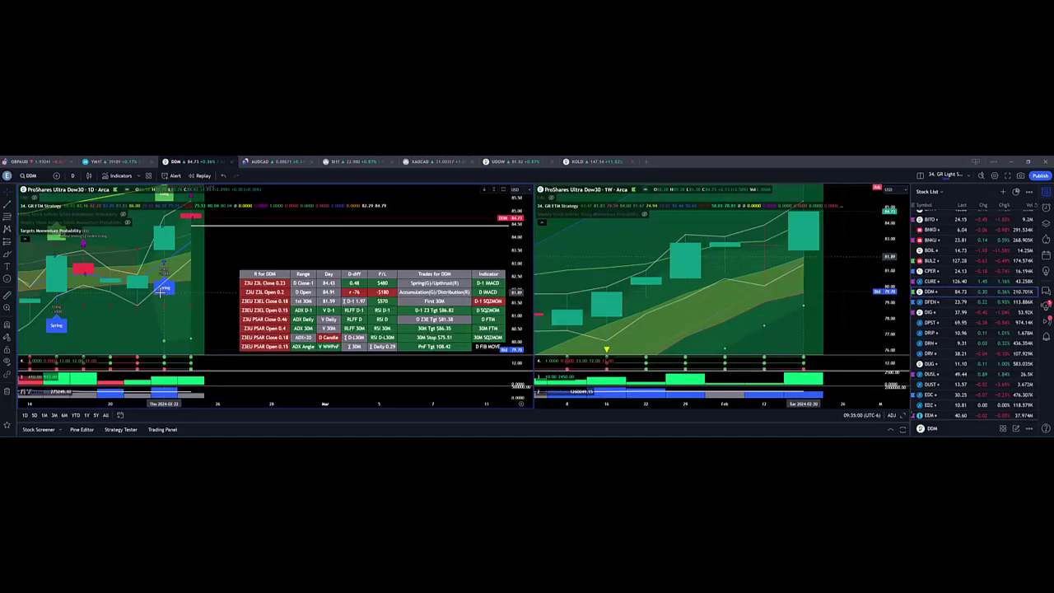
pyautogui.click(933, 303)
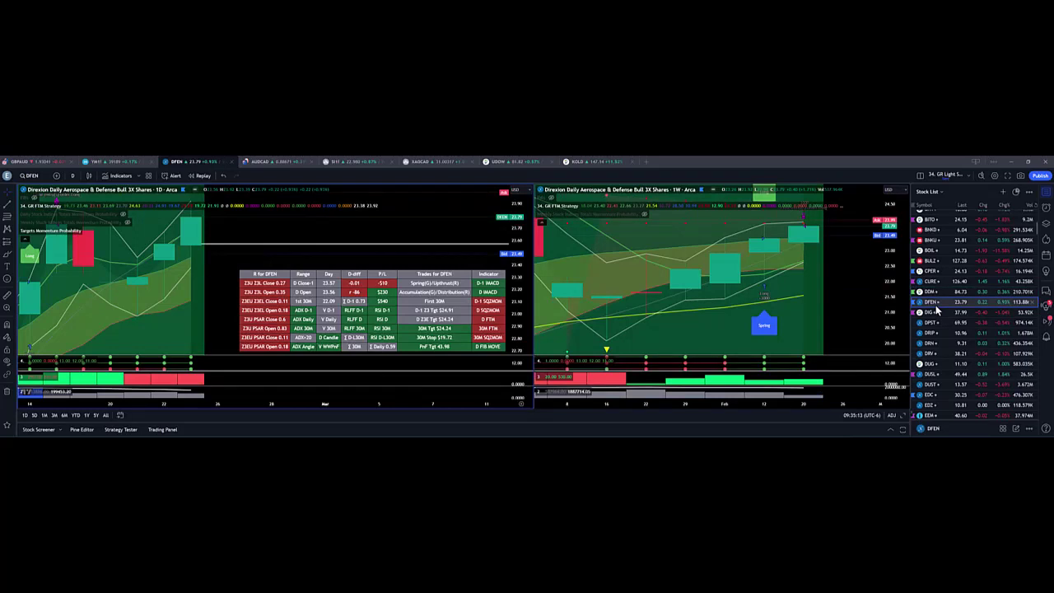
pyautogui.click(935, 312)
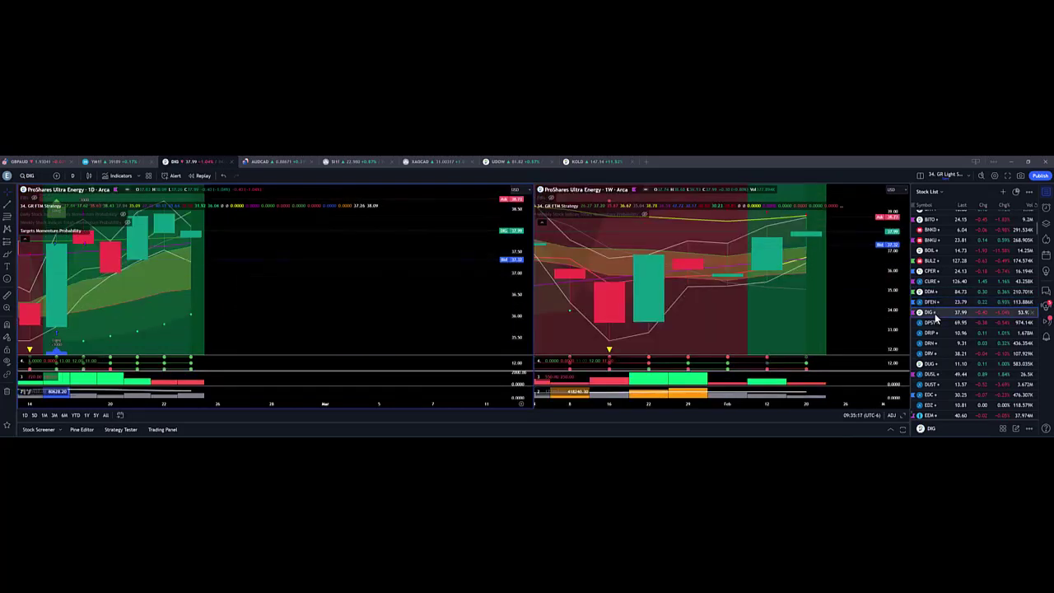
pyautogui.scroll(-2, 935, 325)
pyautogui.click(930, 306)
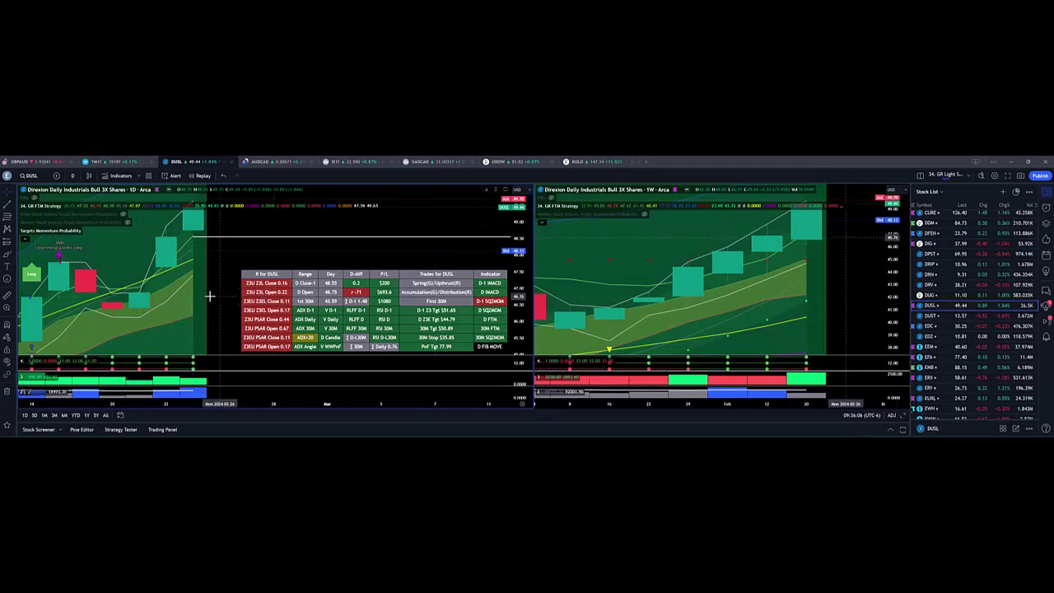
pyautogui.click(933, 327)
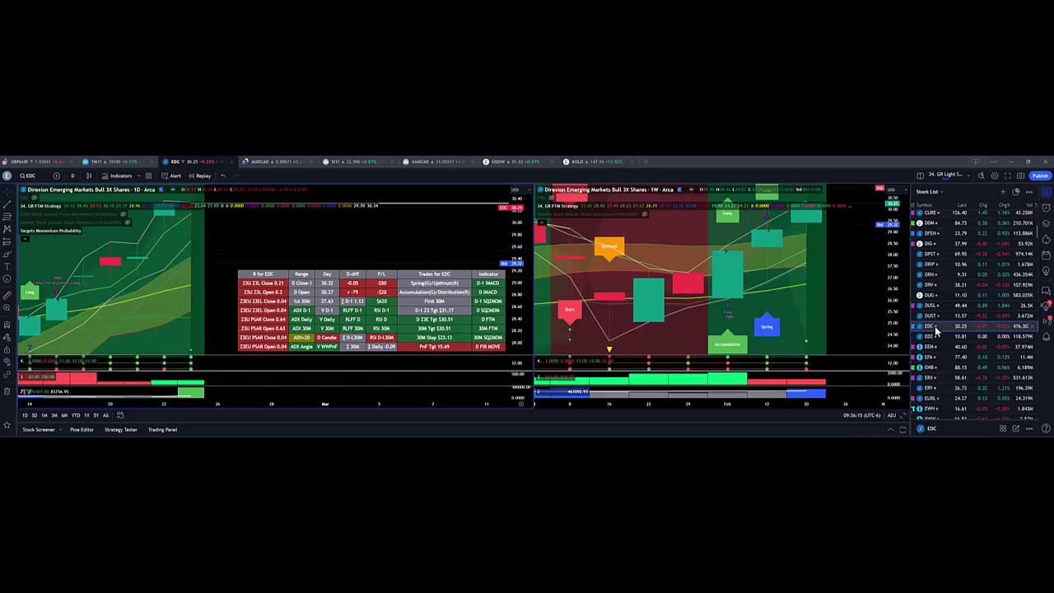
# Check the daily and weekly charts of the holdings EEM, EFA and ERX
pyautogui.scroll(-1, 935, 329)
pyautogui.click(931, 314)
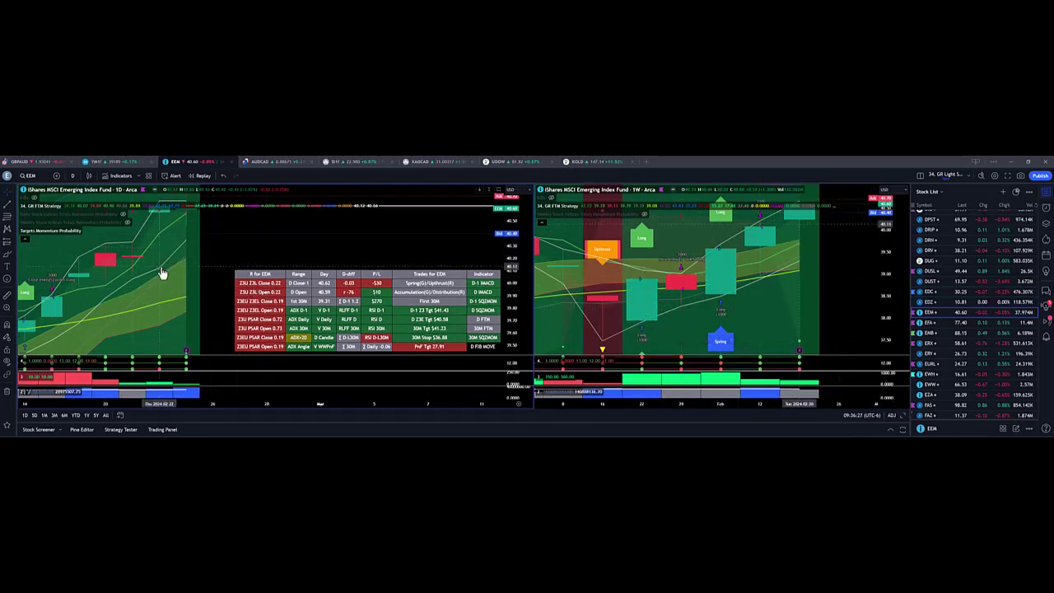
pyautogui.press('Down')
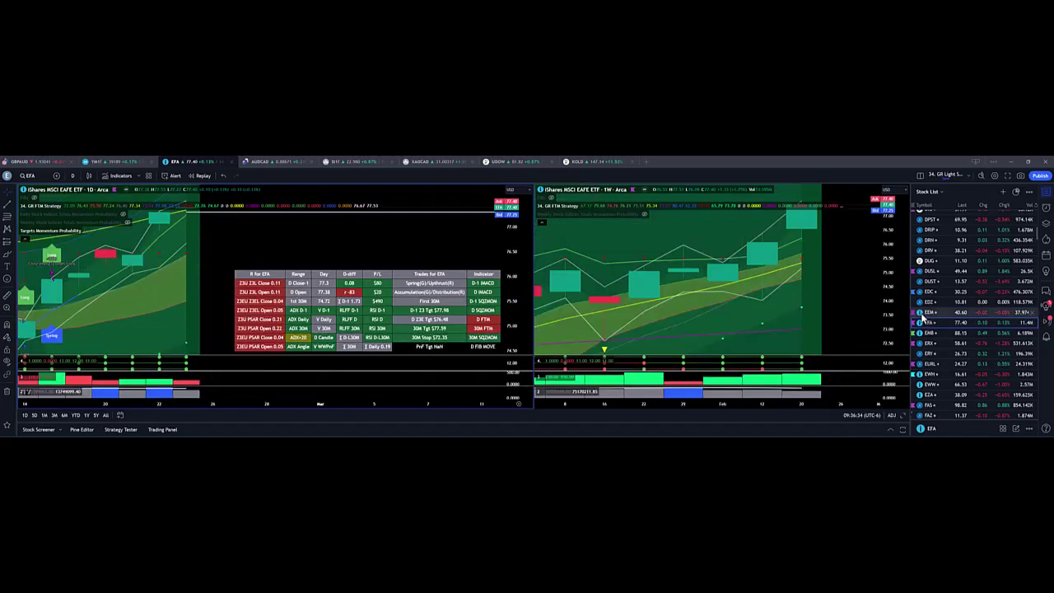
pyautogui.scroll(-3, 940, 331)
pyautogui.click(929, 275)
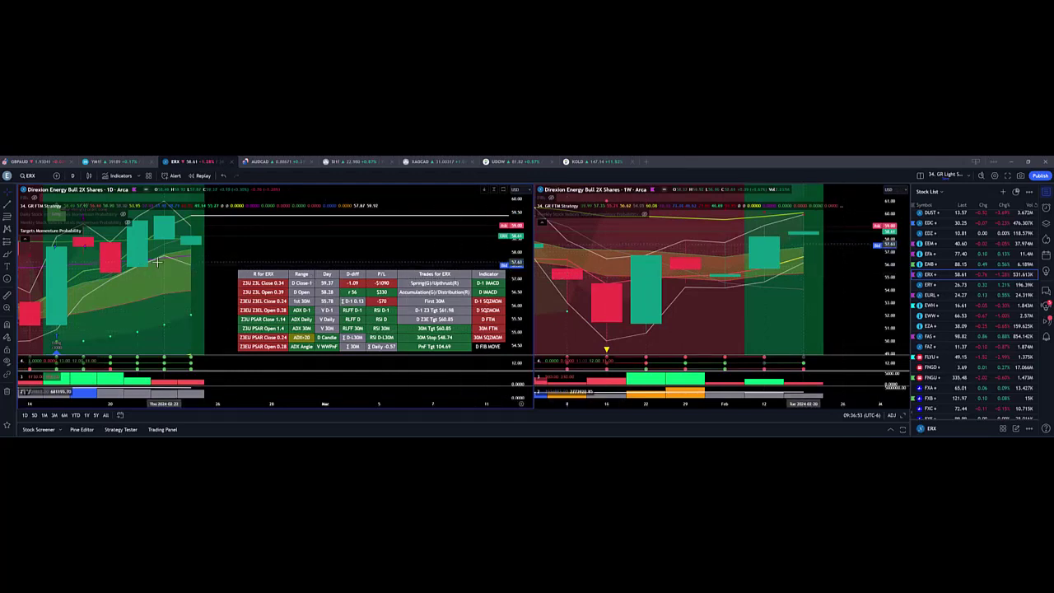
# Examine the daily and weekly charts of the holdings EURL, FAS and FLYU
pyautogui.click(930, 295)
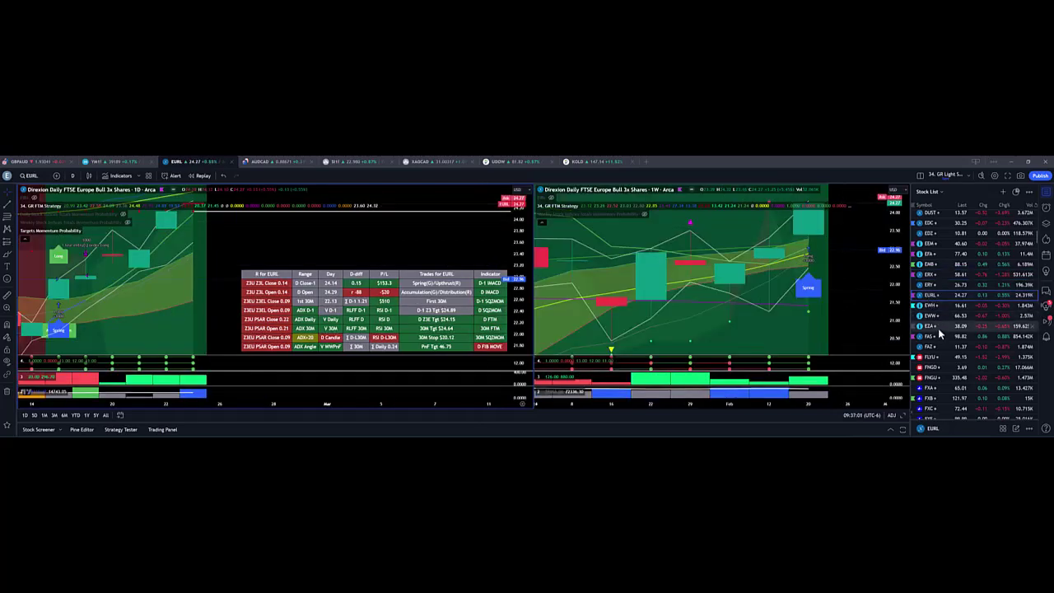
pyautogui.click(938, 337)
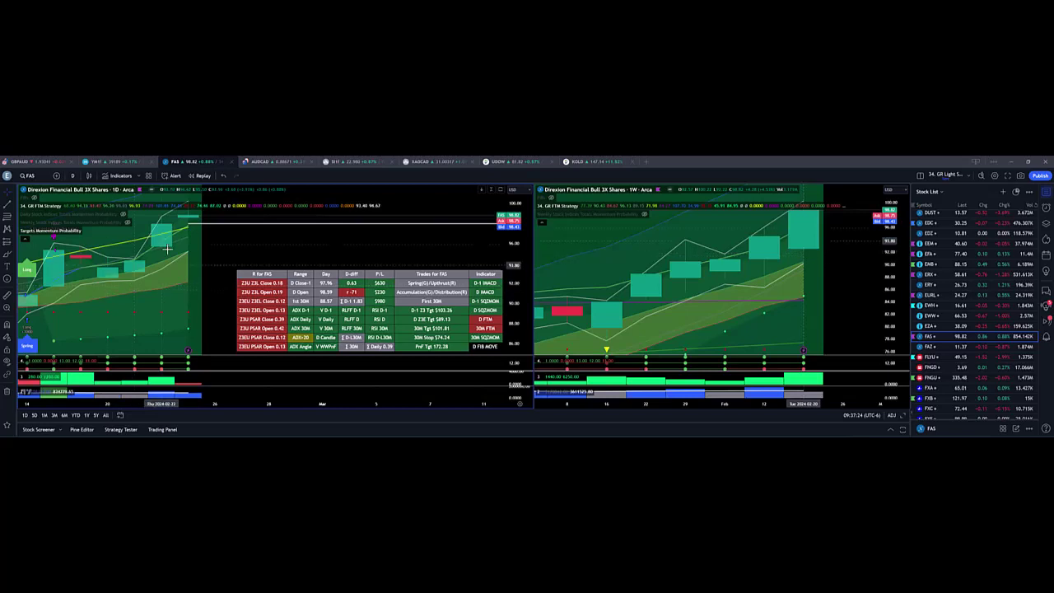
pyautogui.press('Down')
pyautogui.press('Down')
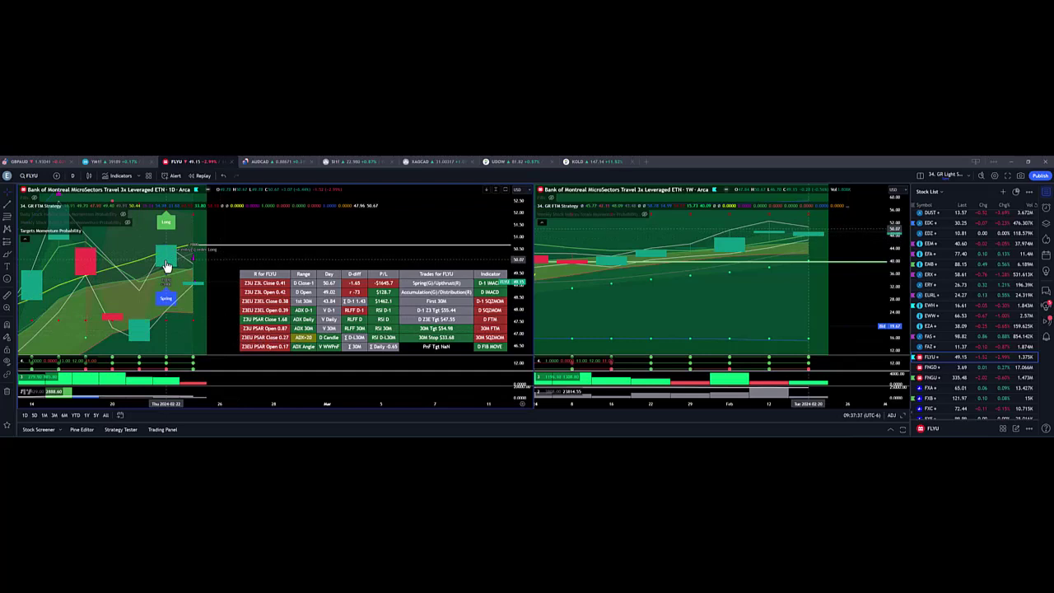
# Step through the holdings from FLYU down to IBB, checking the daily and weekly charts along the way
pyautogui.press('Down')
pyautogui.press('Down')
pyautogui.press('Down')
pyautogui.press('Down')
pyautogui.press('Down')
pyautogui.press('Down')
pyautogui.press('Down')
pyautogui.press('Down')
pyautogui.press('Down')
pyautogui.press('Down')
pyautogui.press('Down')
pyautogui.press('Down')
pyautogui.press('Down')
pyautogui.press('Down')
pyautogui.press('Down')
pyautogui.press('Down')
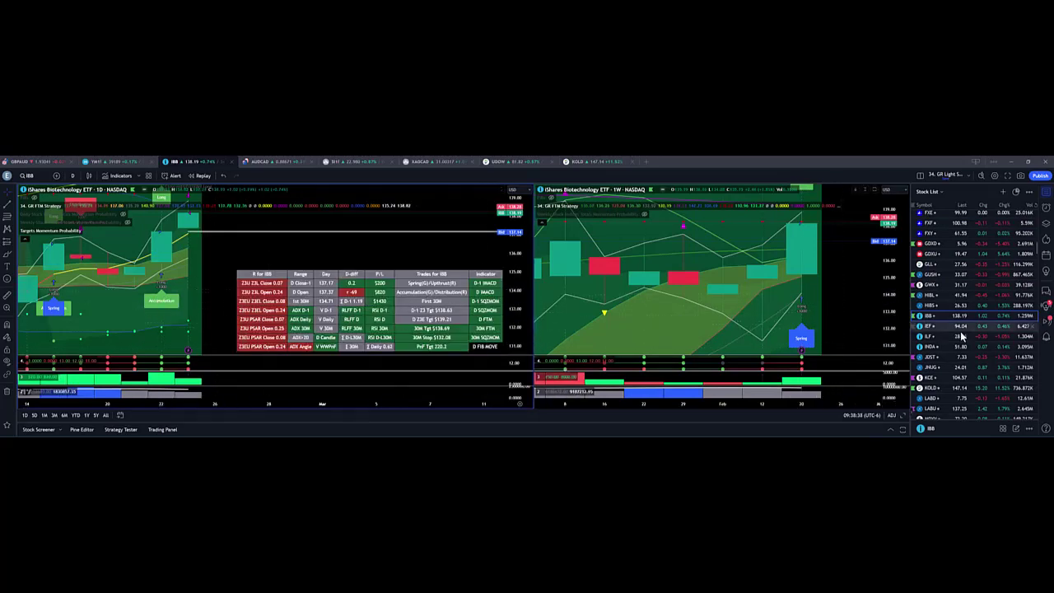
# Review the daily and weekly charts of the holdings JDST, KCE and LABU
pyautogui.click(937, 357)
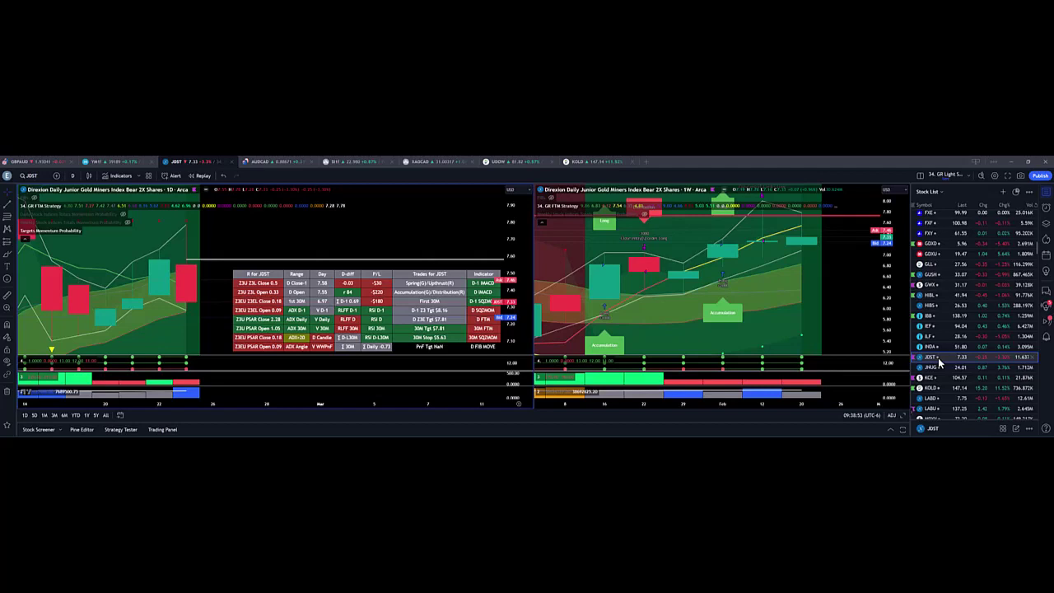
pyautogui.click(952, 377)
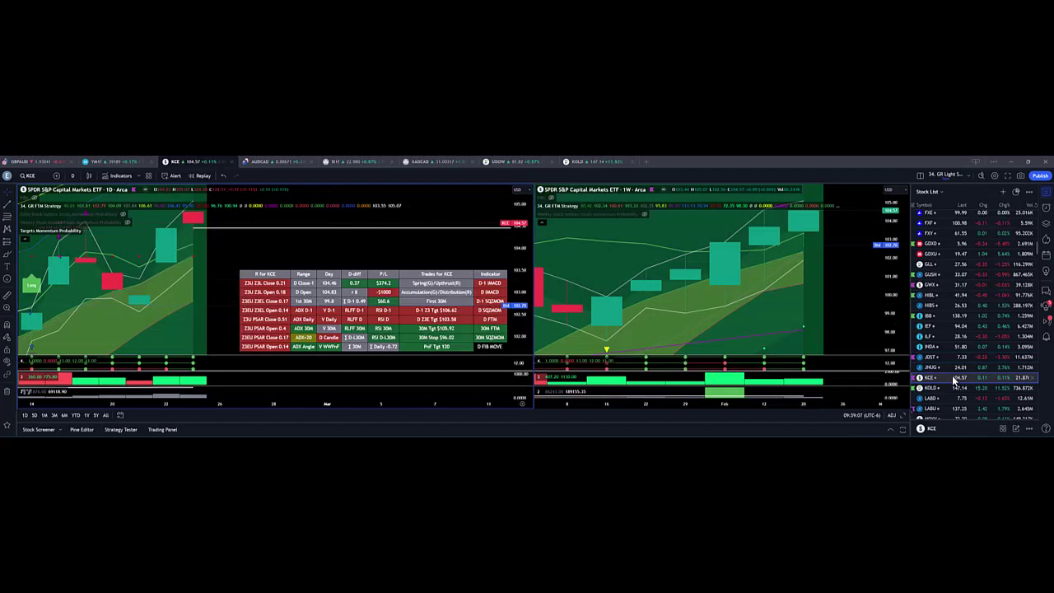
pyautogui.scroll(-2, 951, 375)
pyautogui.click(931, 340)
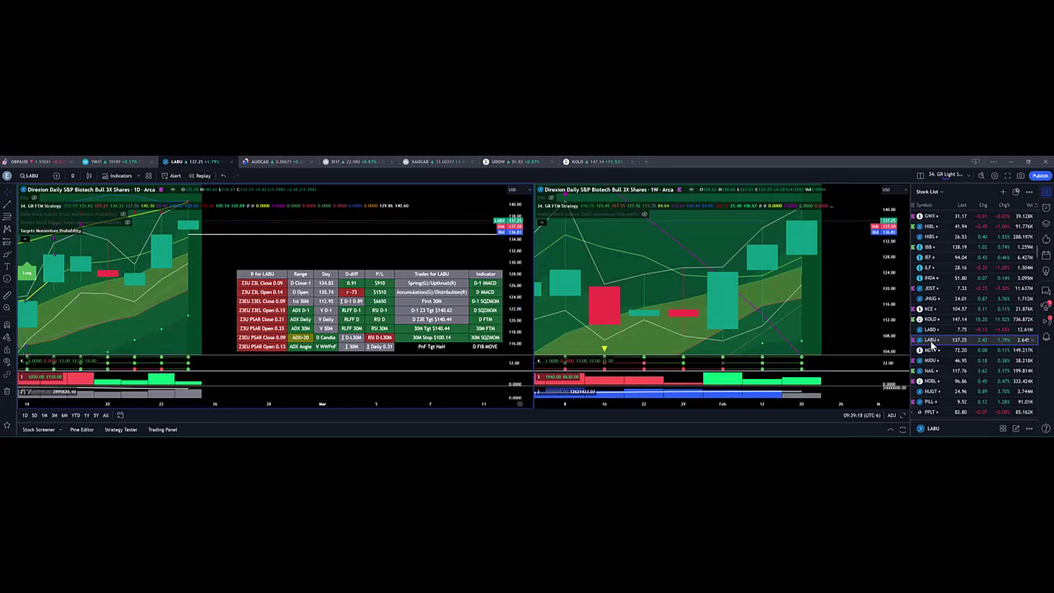
# Check the daily and weekly charts of the holdings MIDU, NOBL and PILL
pyautogui.click(931, 361)
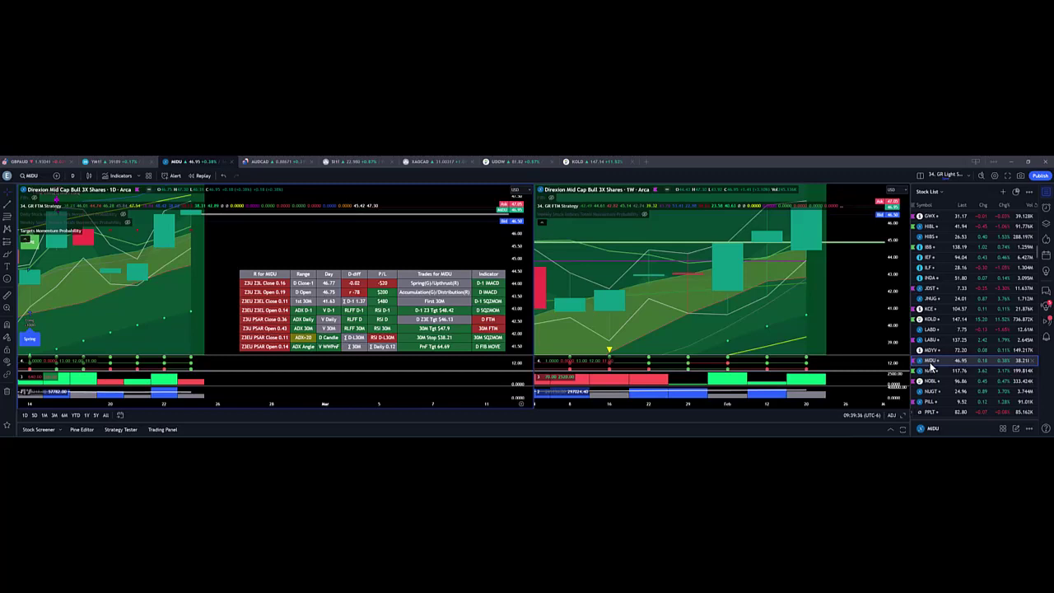
pyautogui.scroll(-1, 932, 368)
pyautogui.click(932, 348)
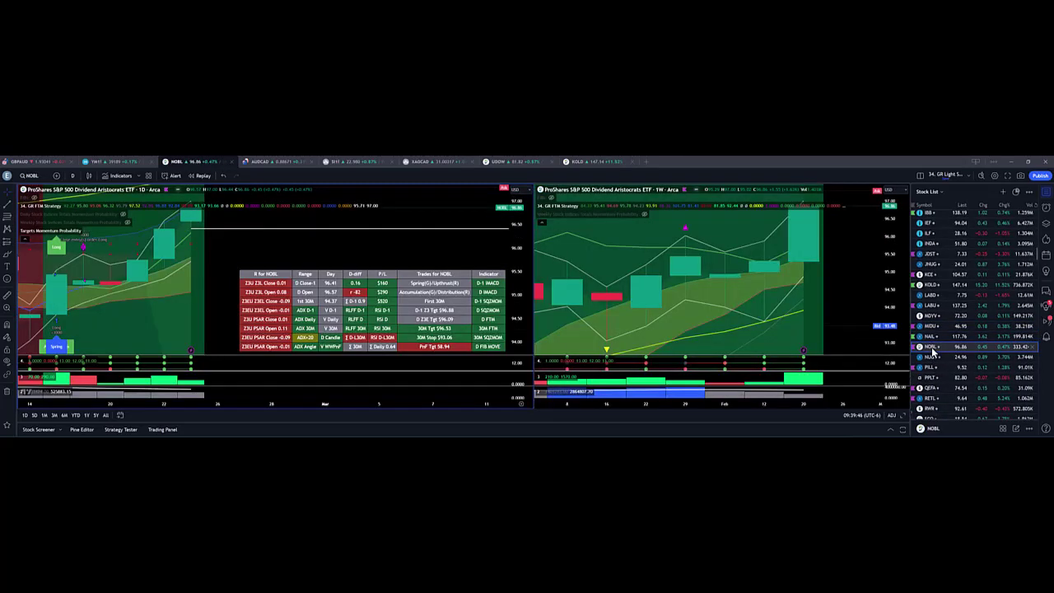
pyautogui.scroll(-2, 930, 338)
pyautogui.click(926, 300)
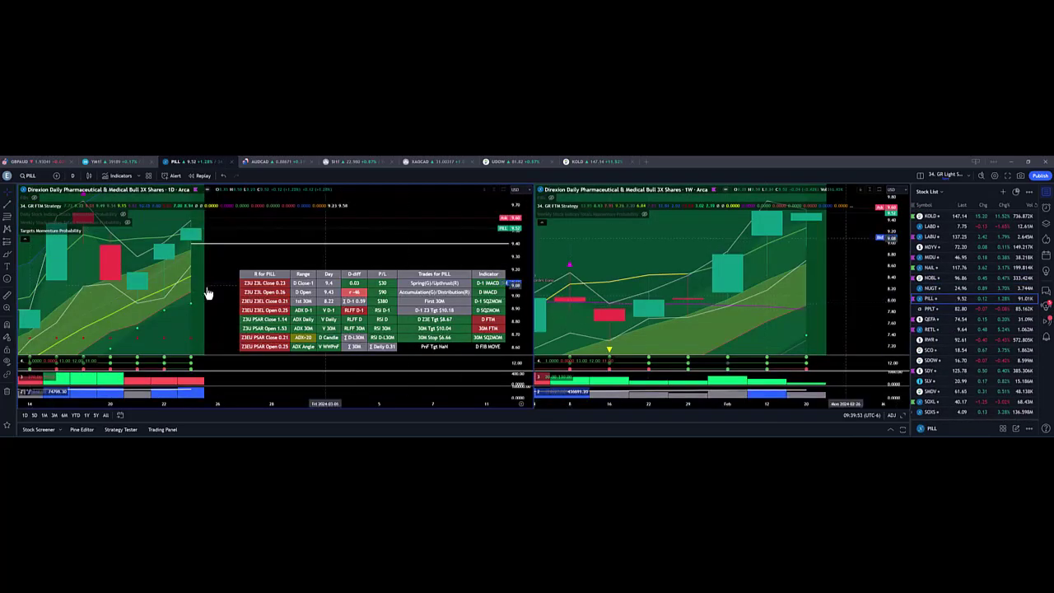
# Examine the daily and weekly charts of the holdings QEFA, RETL and SDY
pyautogui.click(931, 319)
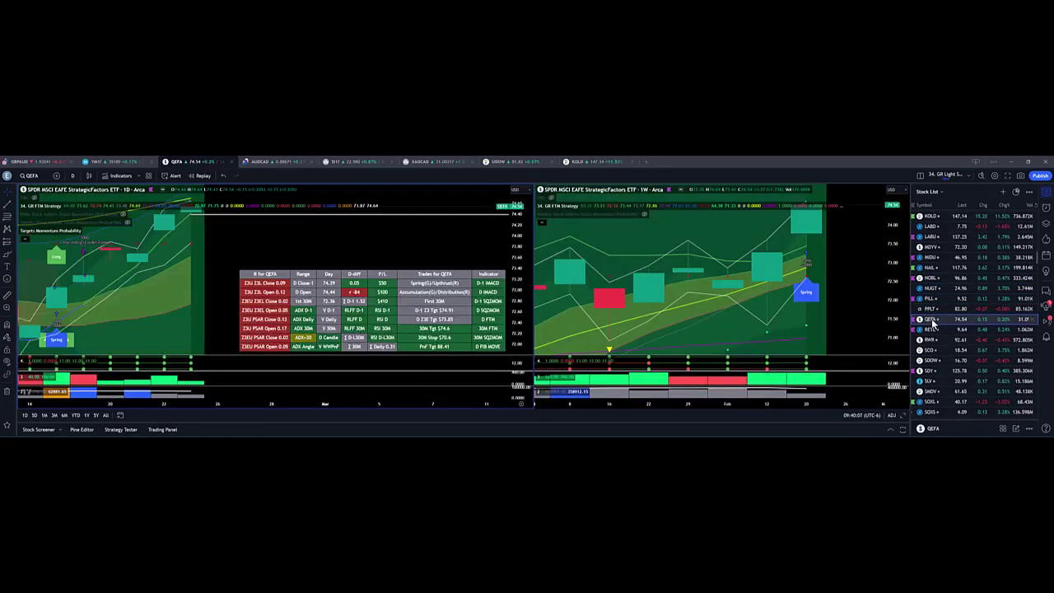
pyautogui.click(935, 329)
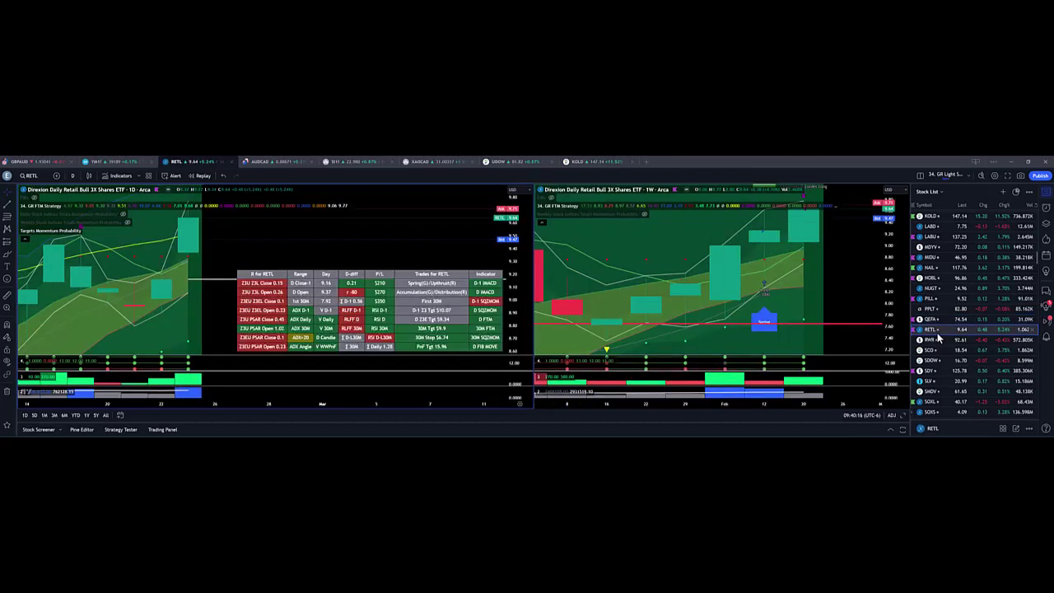
pyautogui.scroll(-3, 936, 336)
pyautogui.click(932, 303)
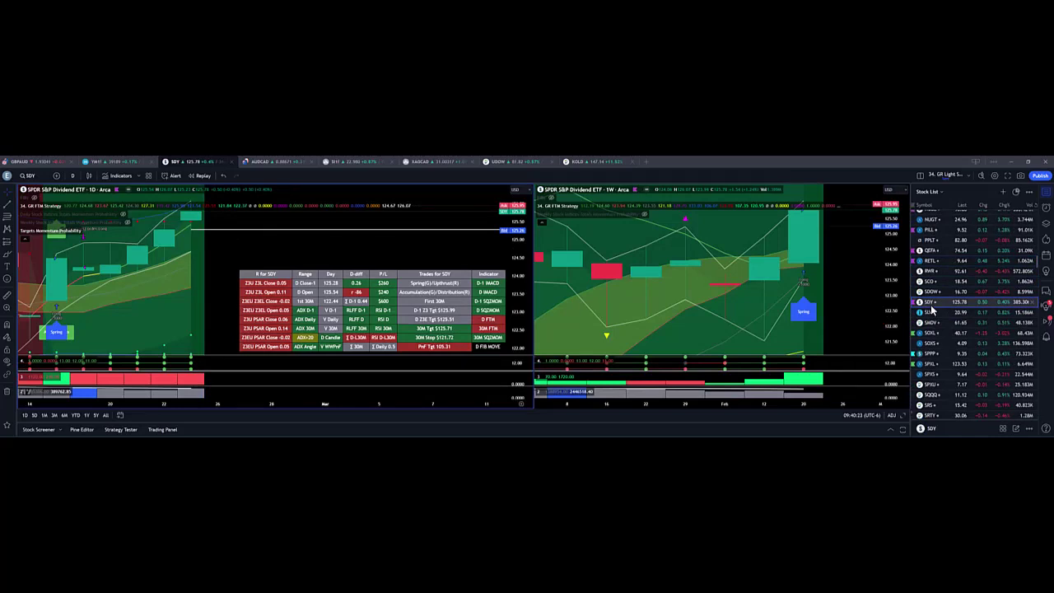
# Review the daily and weekly charts of the short Treasury funds TBF, TBT and TBX
pyautogui.scroll(-3, 932, 308)
pyautogui.click(927, 368)
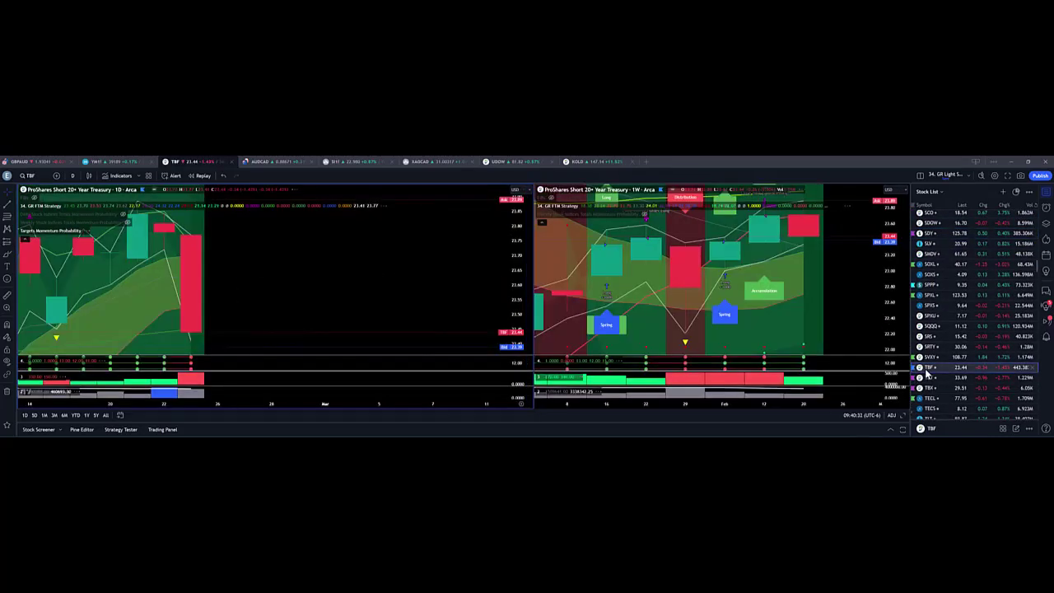
pyautogui.scroll(-4, 928, 374)
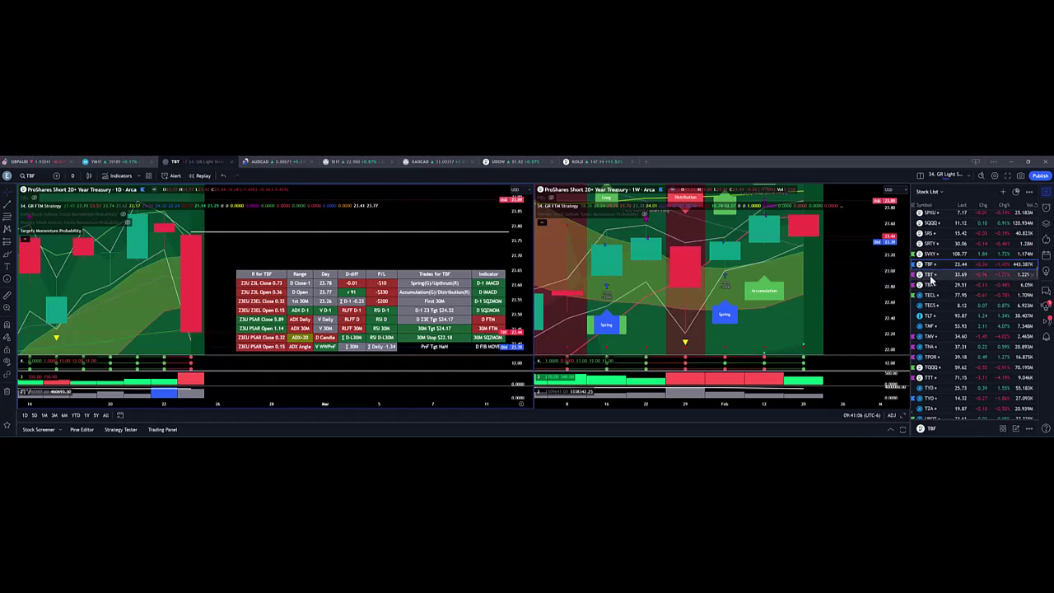
pyautogui.click(930, 279)
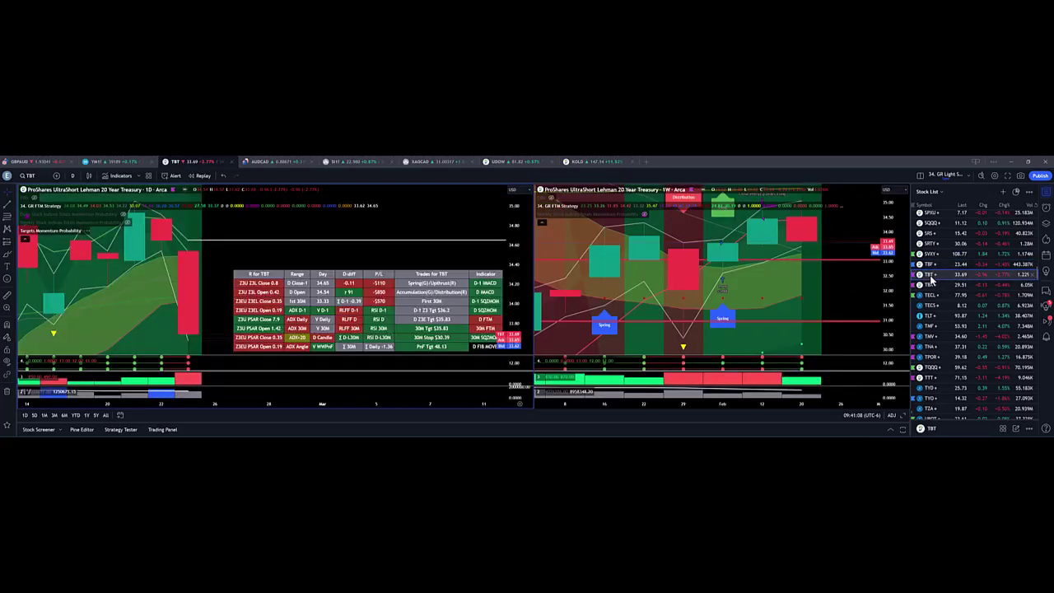
pyautogui.click(928, 285)
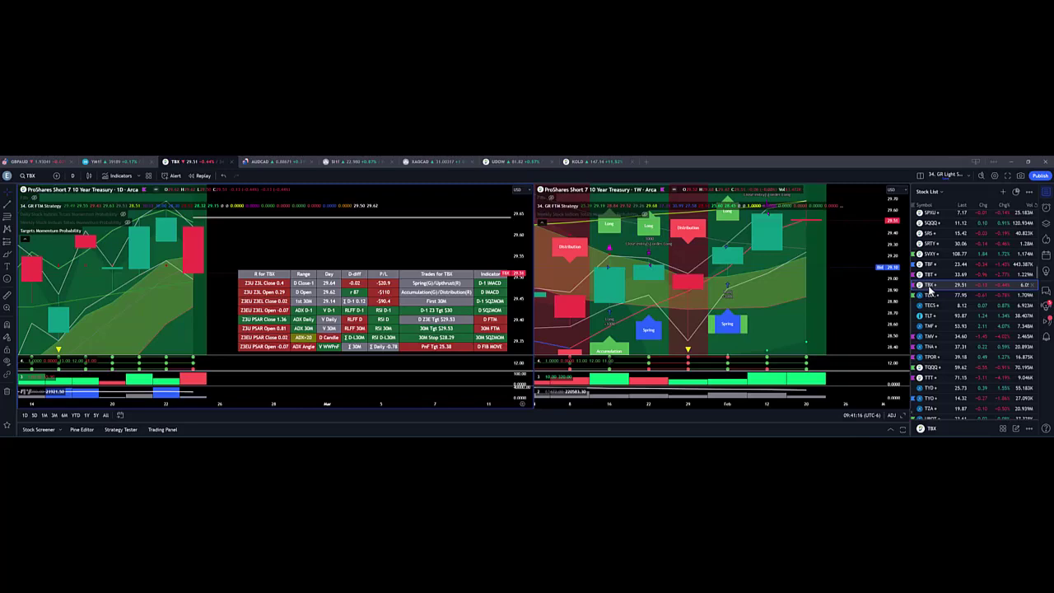
# Check the daily and weekly charts of the holdings TMV, TNA and TPOR
pyautogui.scroll(-1, 928, 284)
pyautogui.click(930, 301)
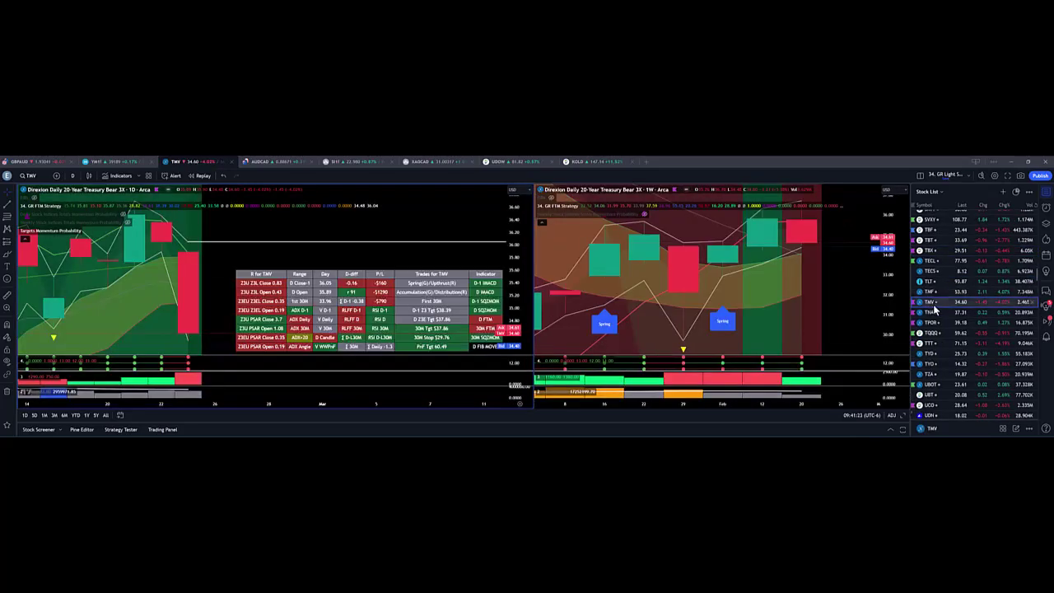
pyautogui.scroll(-1, 933, 284)
pyautogui.click(933, 280)
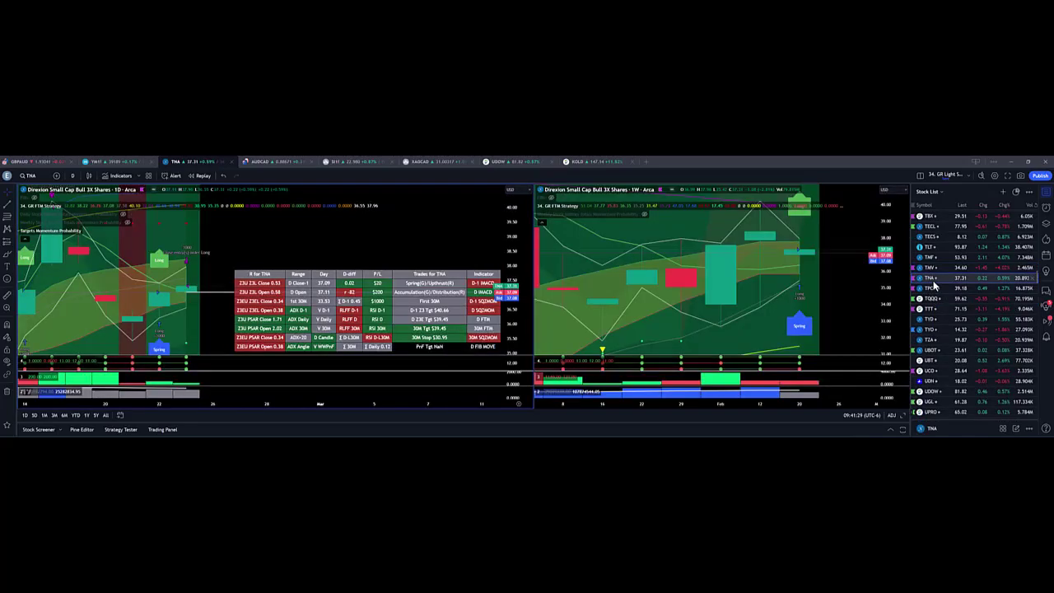
pyautogui.scroll(-1, 934, 283)
pyautogui.click(933, 257)
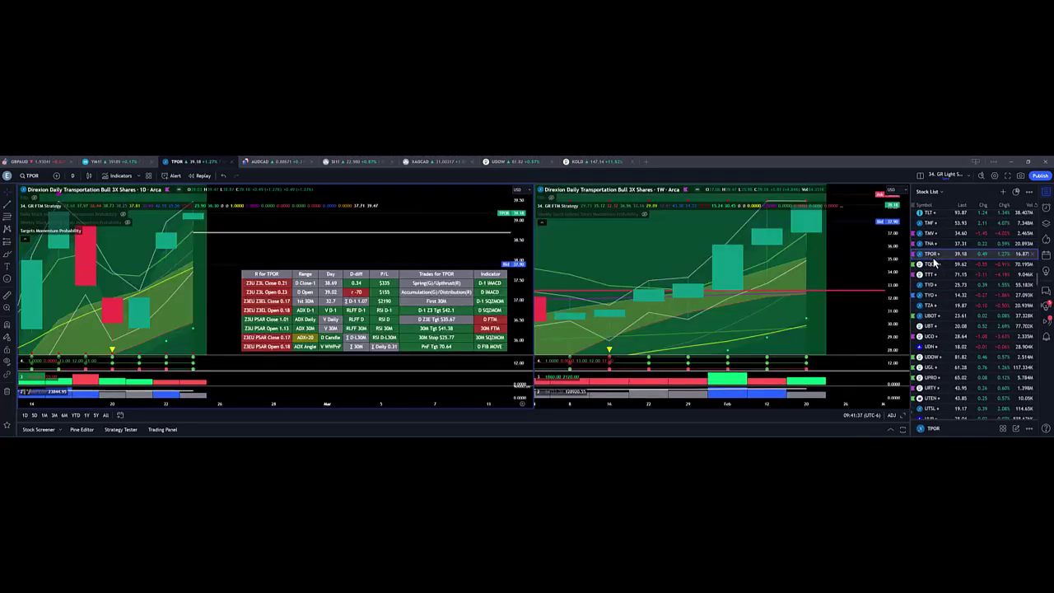
# Examine the daily and weekly charts of the holdings TTT, TYO and UCO
pyautogui.scroll(-2, 935, 261)
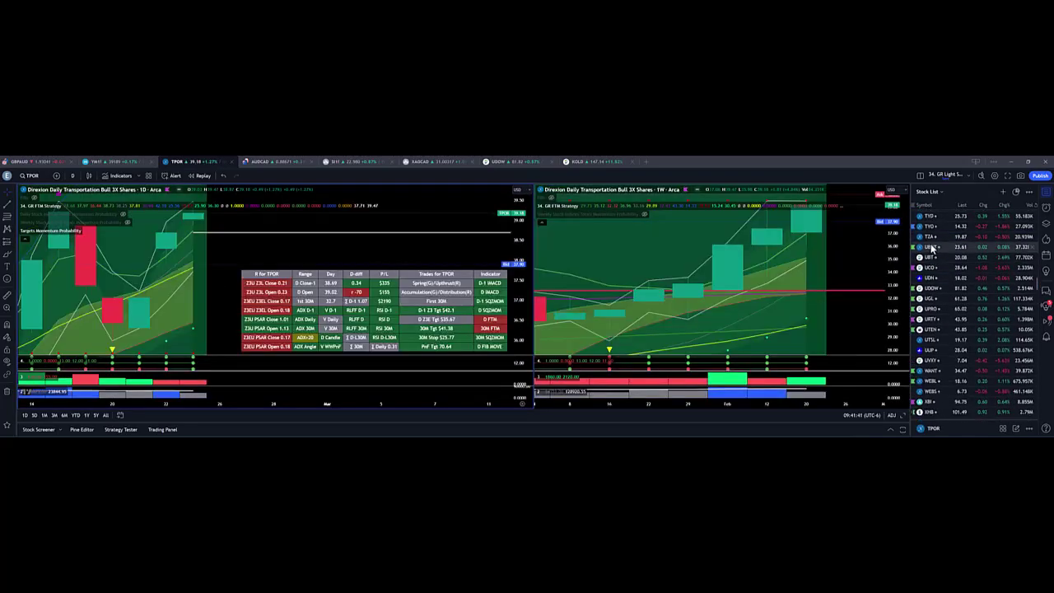
pyautogui.scroll(1, 931, 247)
pyautogui.click(927, 241)
pyautogui.click(930, 261)
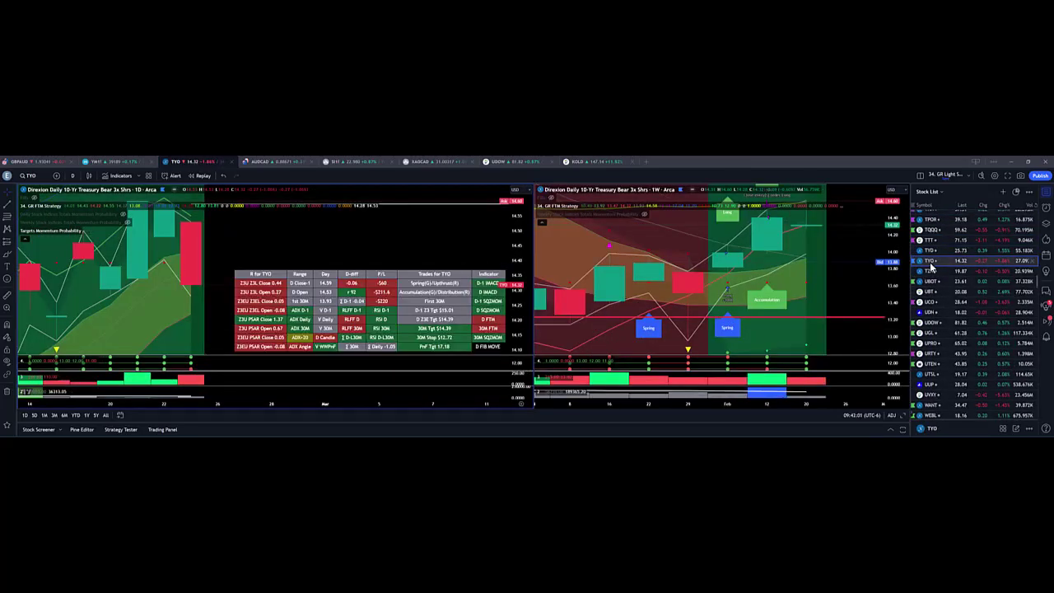
pyautogui.scroll(-1, 931, 265)
pyautogui.click(931, 270)
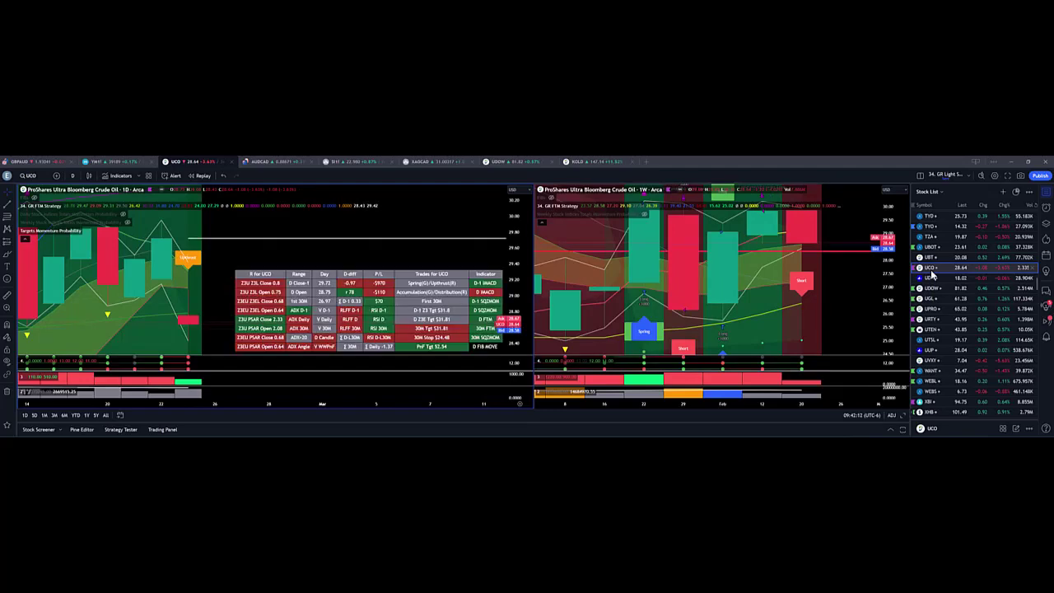
# Review the daily and weekly charts of URTY, XBI, XHE and XLB
pyautogui.scroll(-1, 932, 276)
pyautogui.click(932, 285)
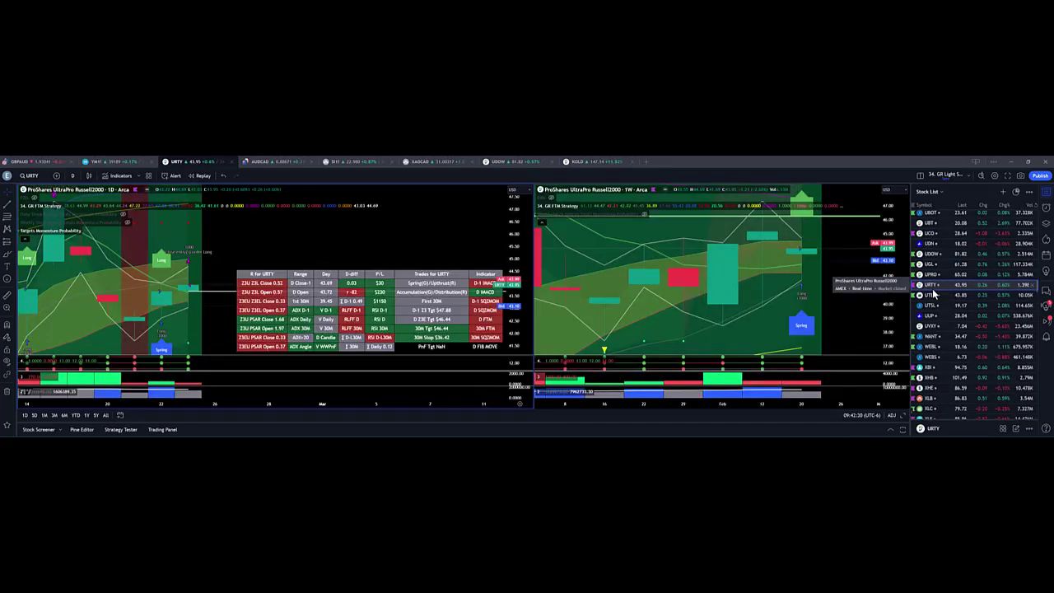
pyautogui.click(930, 367)
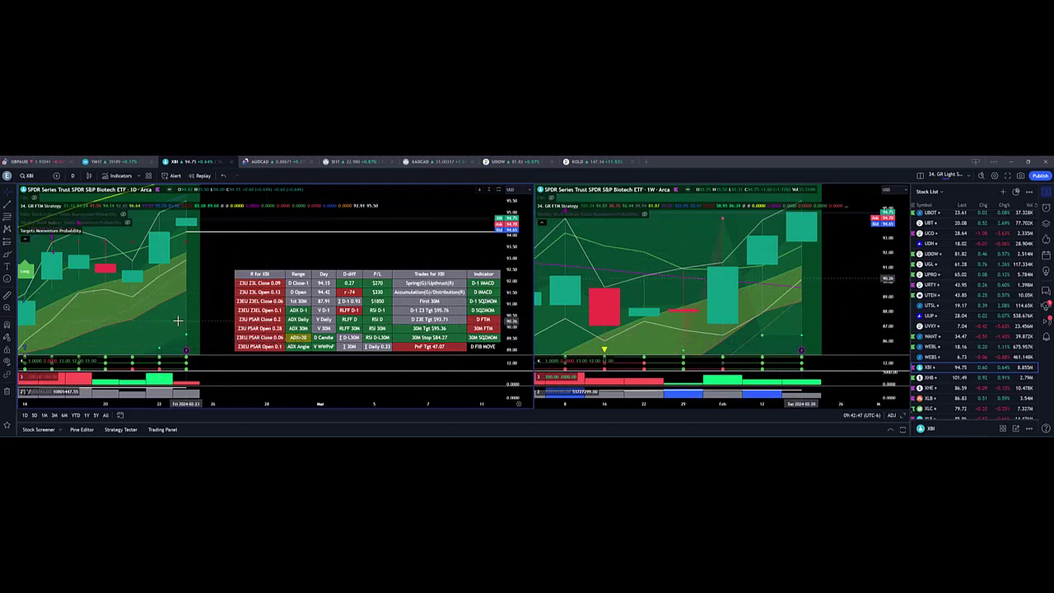
pyautogui.press('Down')
pyautogui.press('Down')
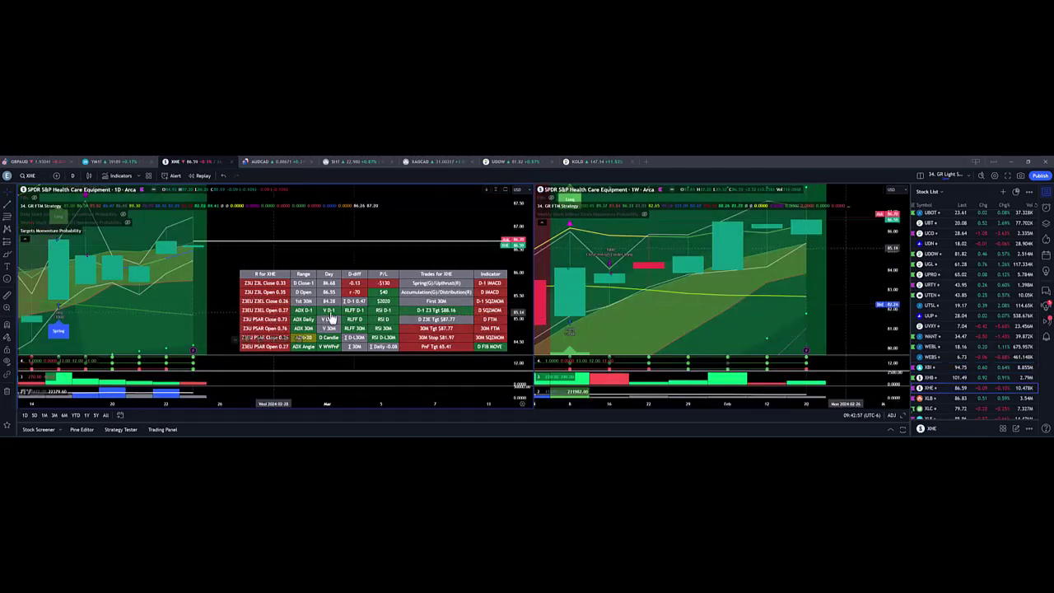
pyautogui.press('Down')
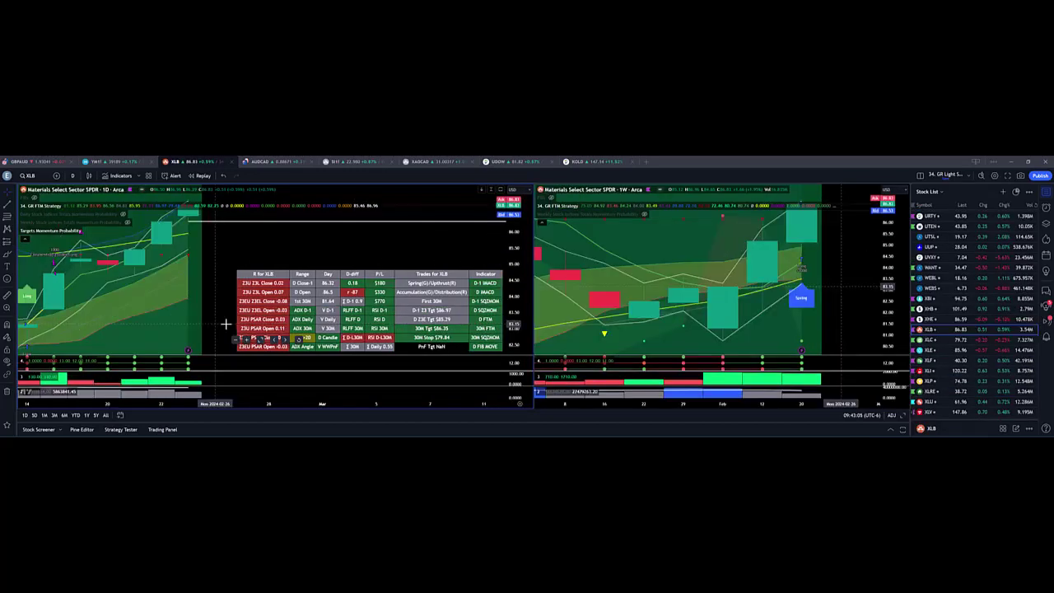
# Check the daily and weekly charts of the sector funds XLE, XLF, XLI and XLP
pyautogui.click(930, 351)
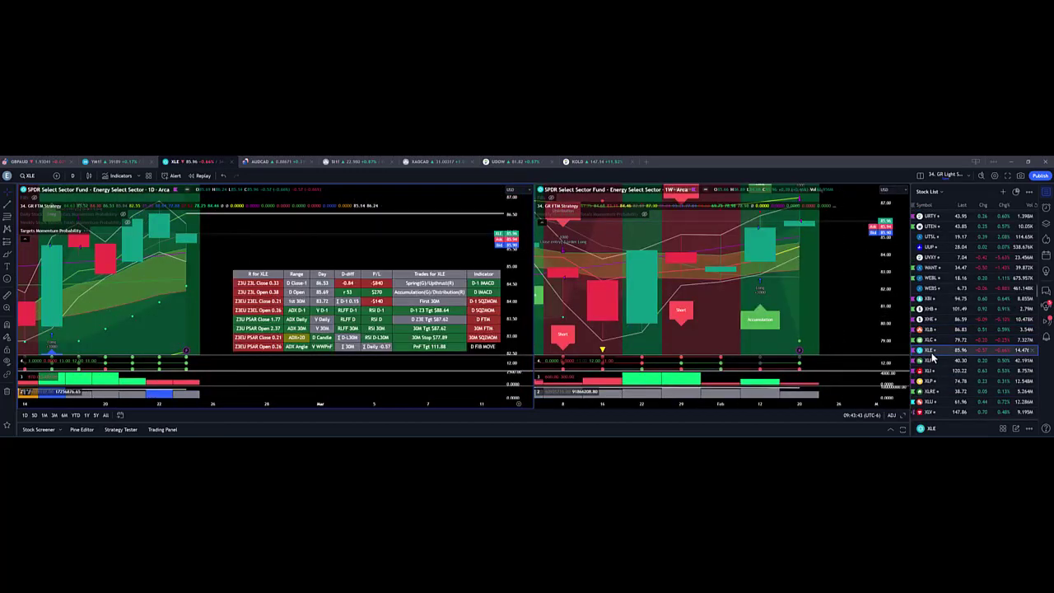
pyautogui.click(931, 361)
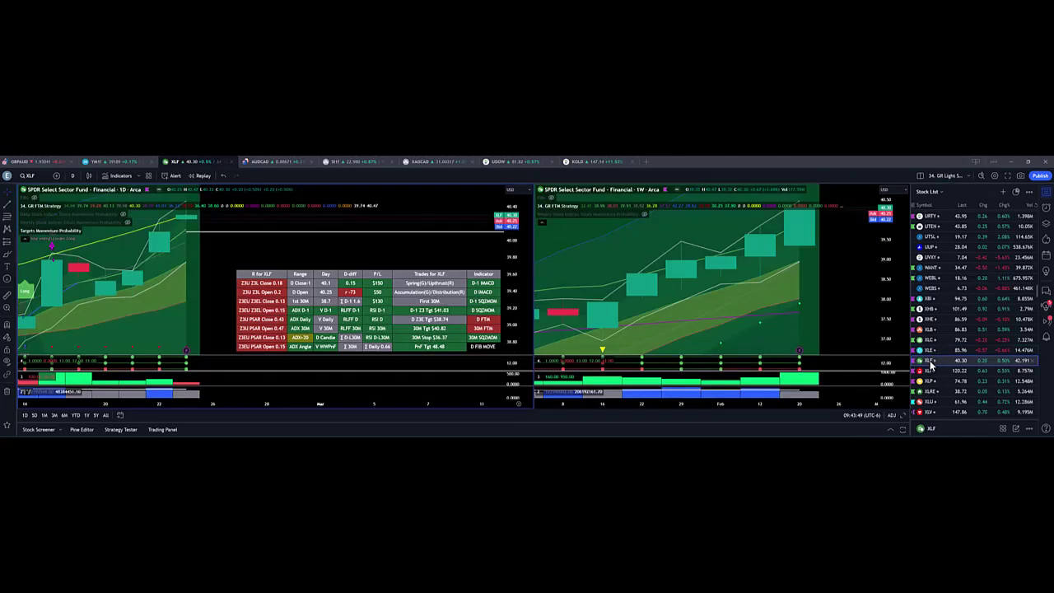
pyautogui.click(931, 369)
pyautogui.scroll(-1, 930, 345)
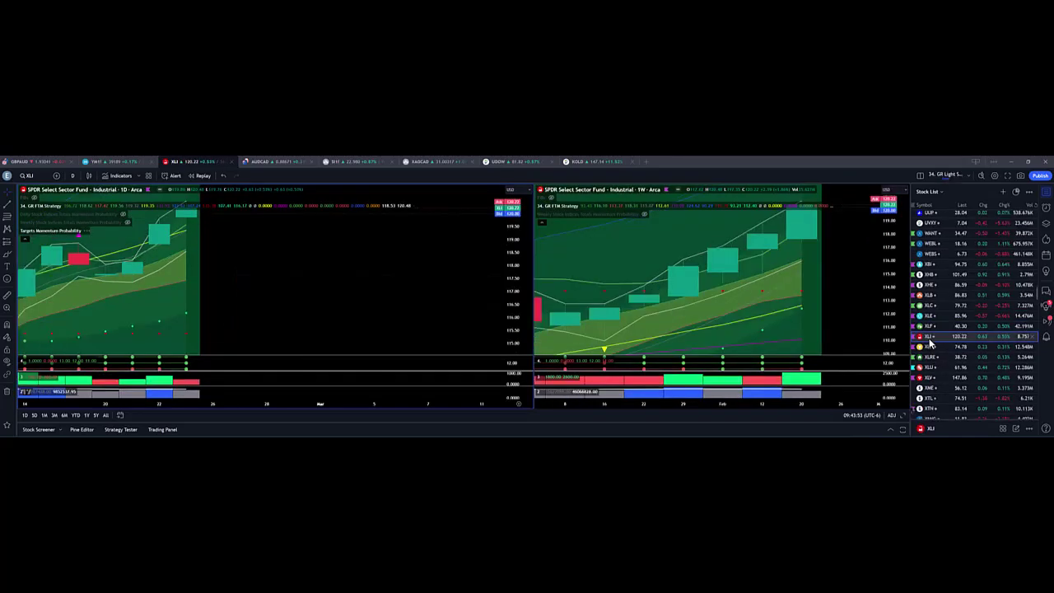
pyautogui.click(931, 345)
pyautogui.scroll(-2, 931, 344)
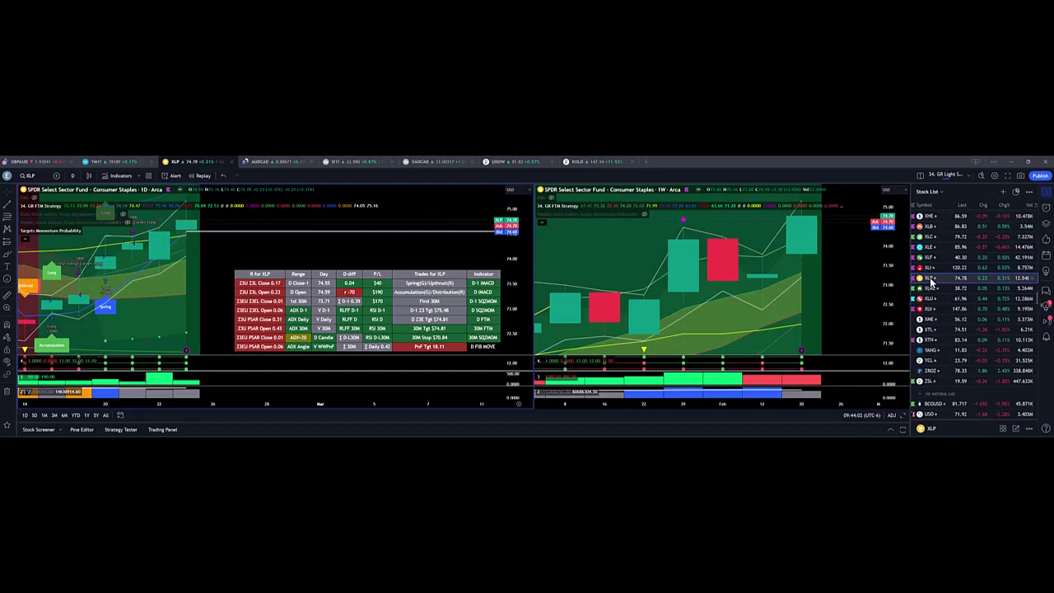
# Examine the daily and weekly charts of the health care fund XLV and the oil fund USO
pyautogui.scroll(-3, 931, 282)
pyautogui.click(931, 278)
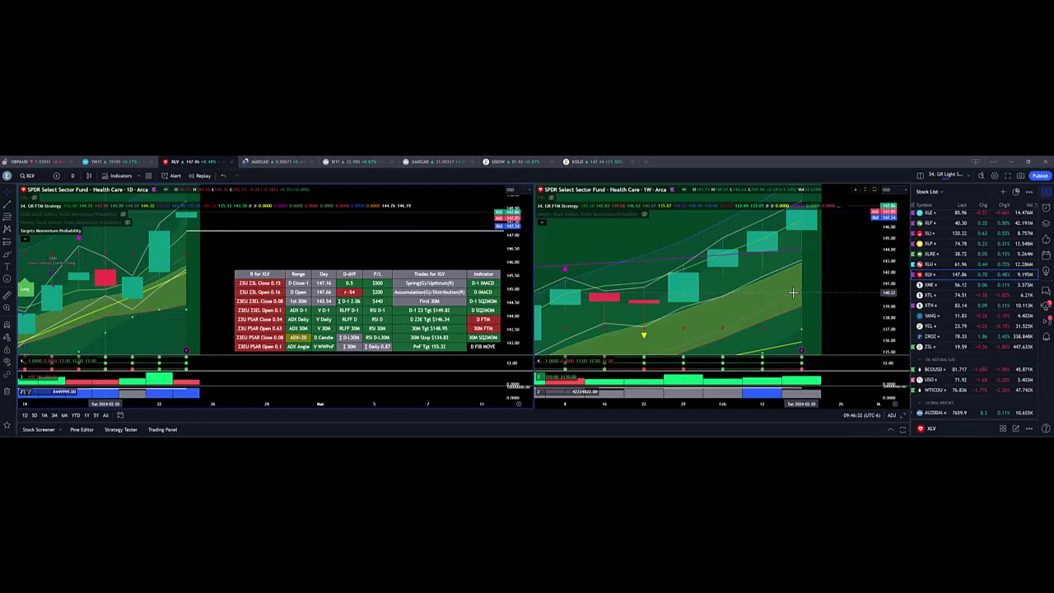
pyautogui.scroll(-2, 955, 329)
pyautogui.click(932, 312)
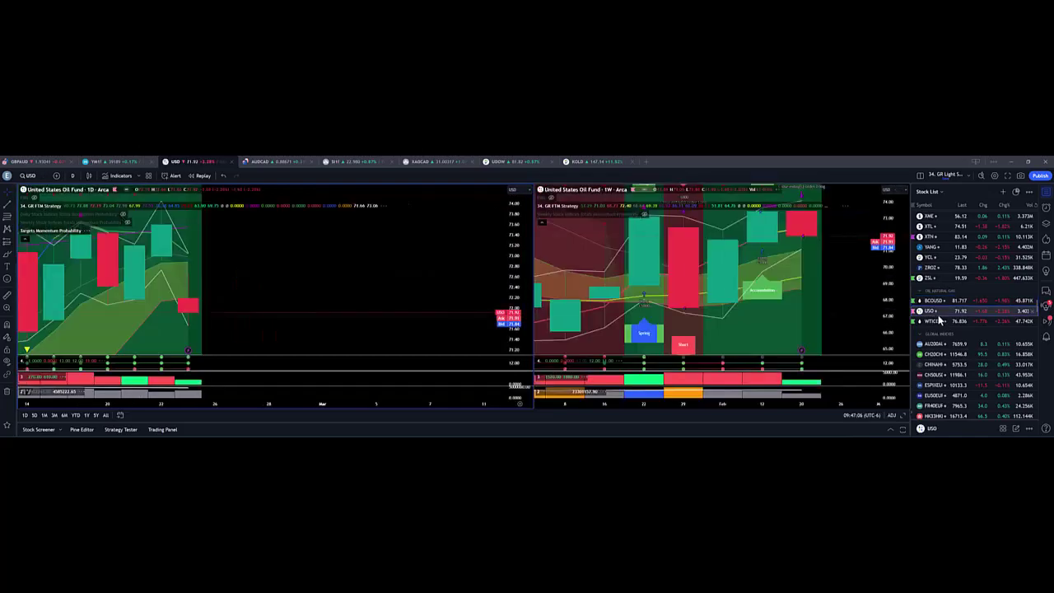
# Step through the global indices from AU200AUD to CN50USD, reviewing their daily and weekly charts
pyautogui.scroll(-2, 934, 305)
pyautogui.click(931, 277)
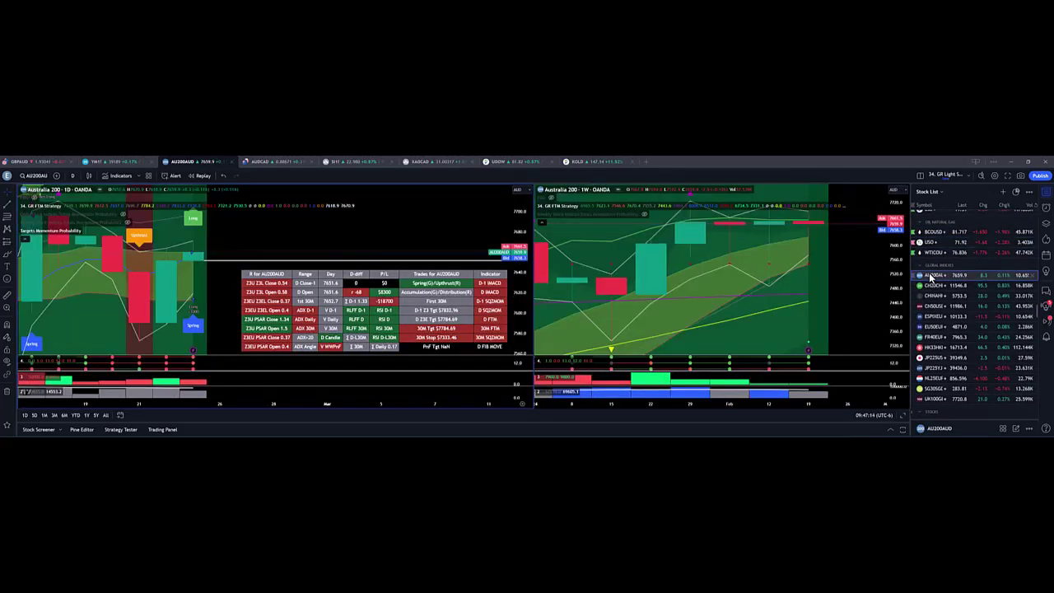
pyautogui.click(930, 285)
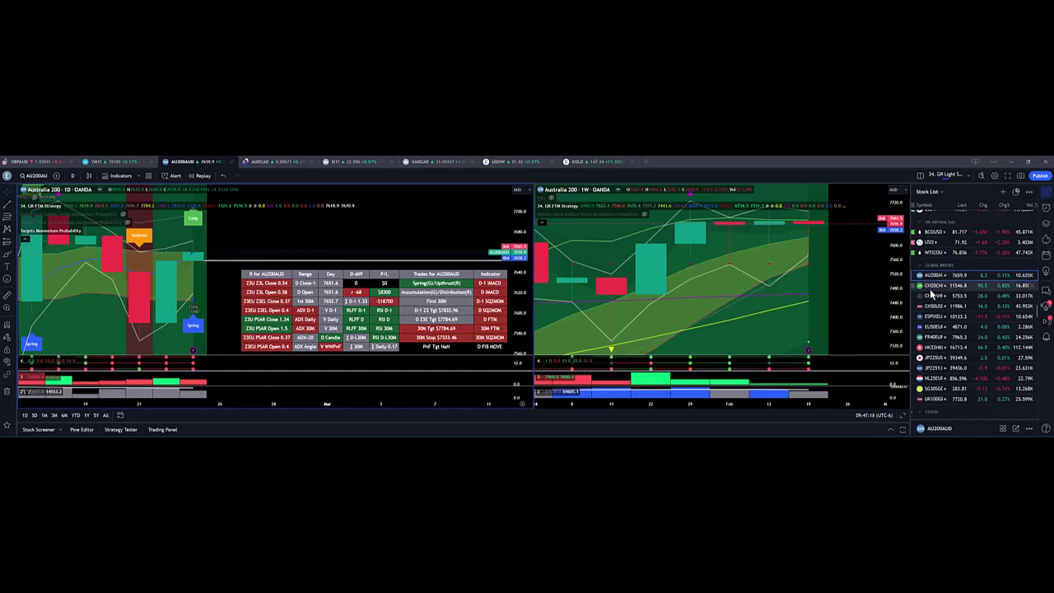
pyautogui.press('Down')
pyautogui.press('Down')
pyautogui.press('Down')
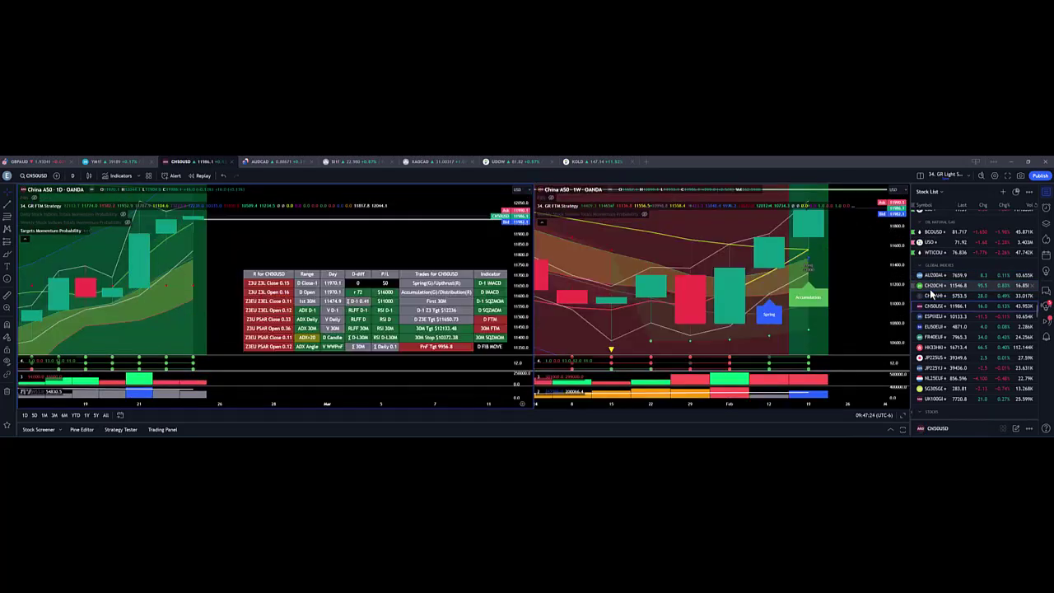
# Continue down the global indices to JP225USD, checking the daily and weekly charts of EU50EUR and JP225USD
pyautogui.press('Down')
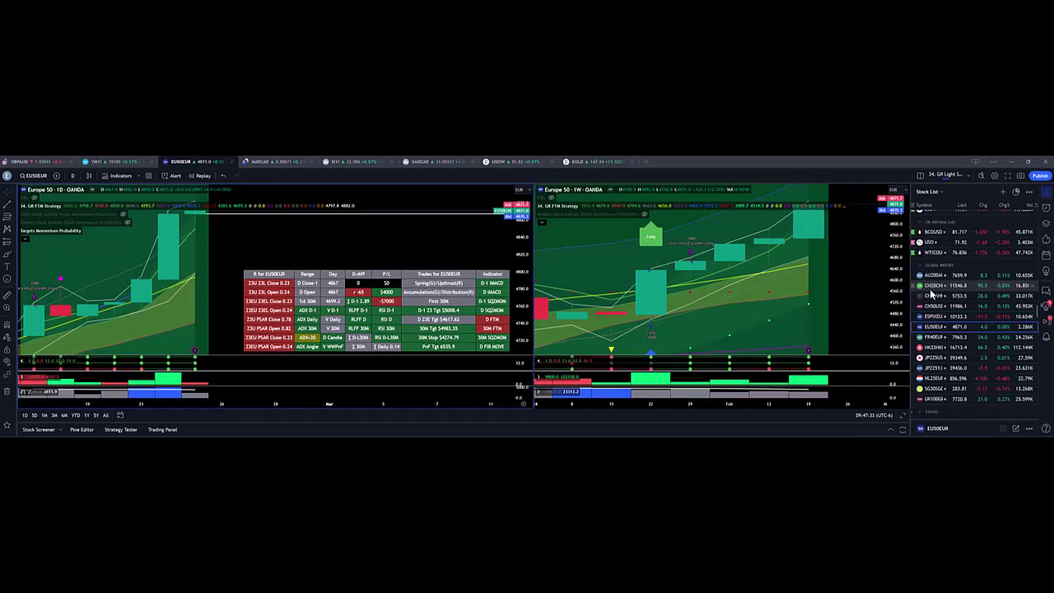
pyautogui.press('Down')
pyautogui.press('Down')
pyautogui.press('Down')
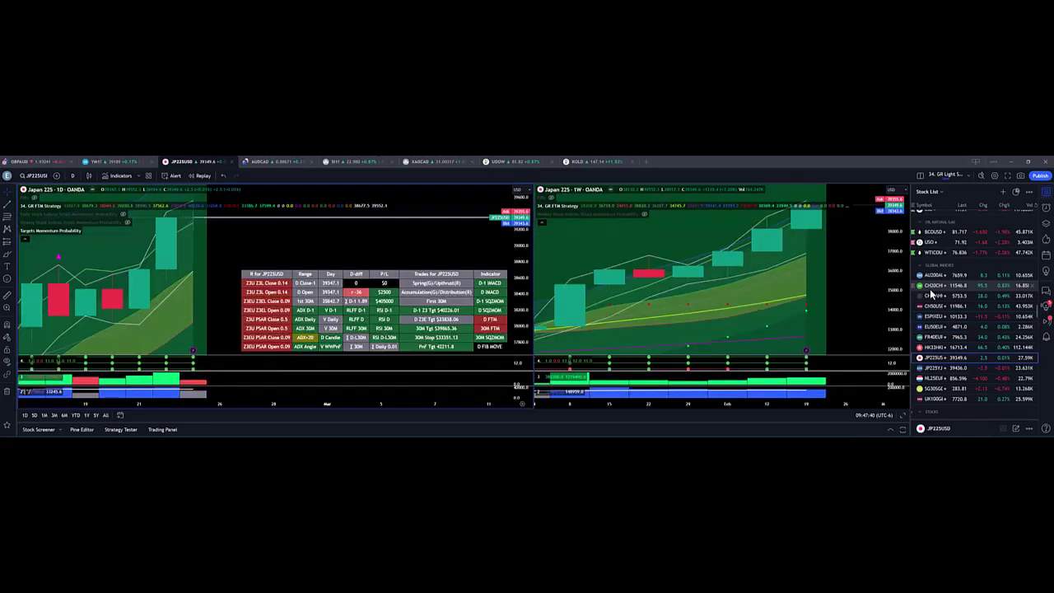
# Finish the global indices down to UK100GBP, reviewing the daily and weekly charts of SG30SGD and UK100GBP
pyautogui.press('Down')
pyautogui.press('Down')
pyautogui.press('Down')
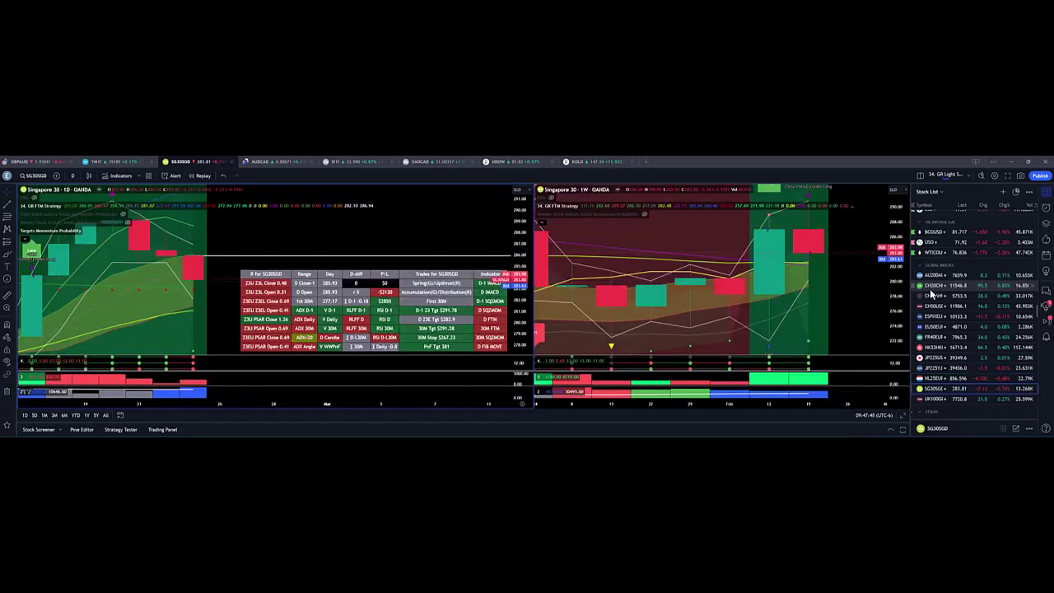
pyautogui.press('Down')
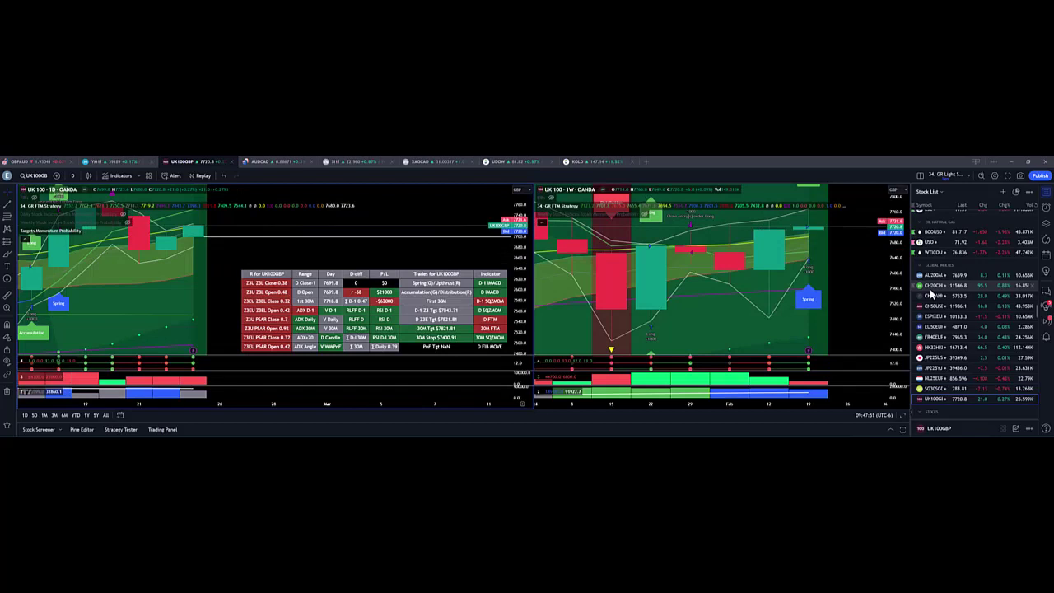
# Review the daily and weekly charts of the large-cap stocks from AAPL through AMZN, GOOG, META and NFLX to NVDA
pyautogui.scroll(-3, 938, 284)
pyautogui.click(934, 252)
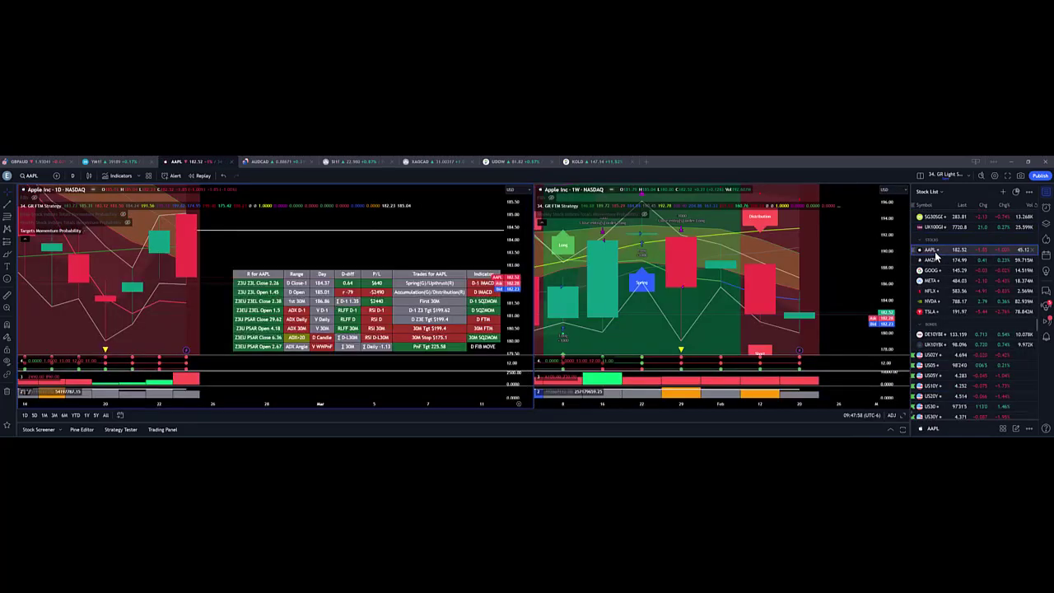
pyautogui.click(935, 257)
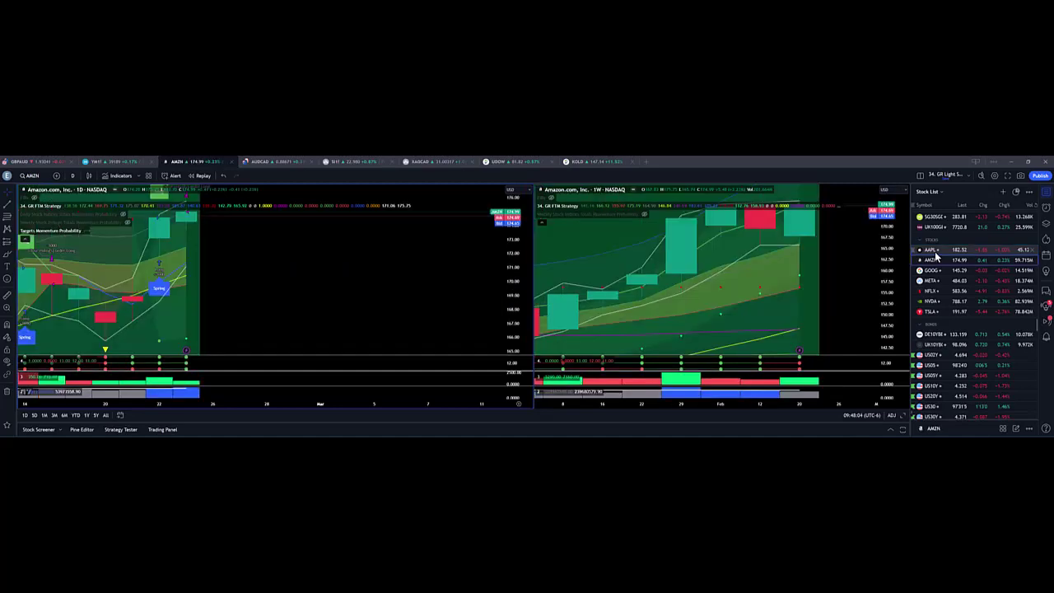
pyautogui.press('Down')
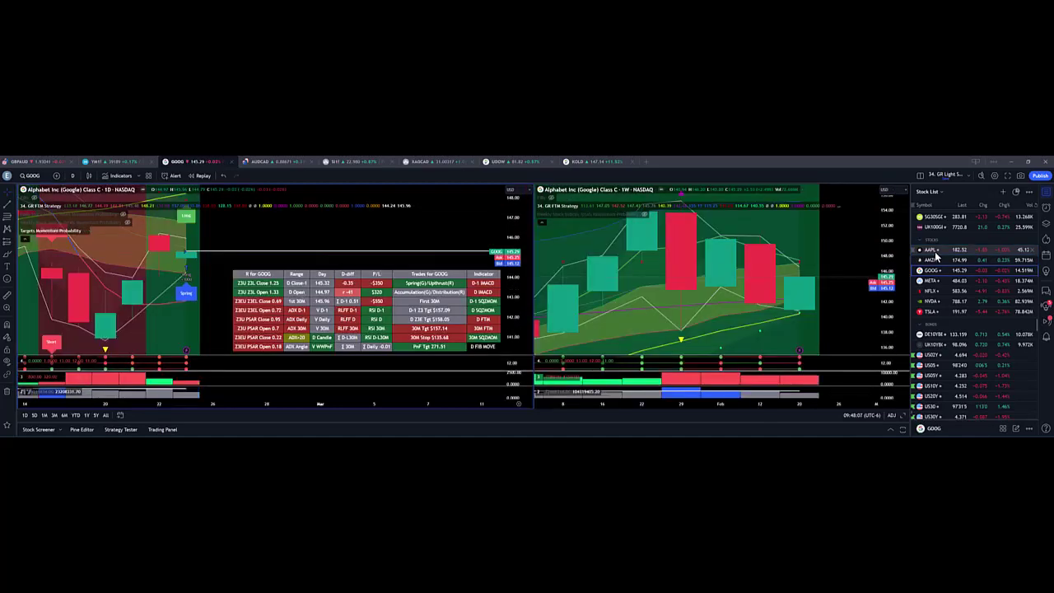
pyautogui.press('Down')
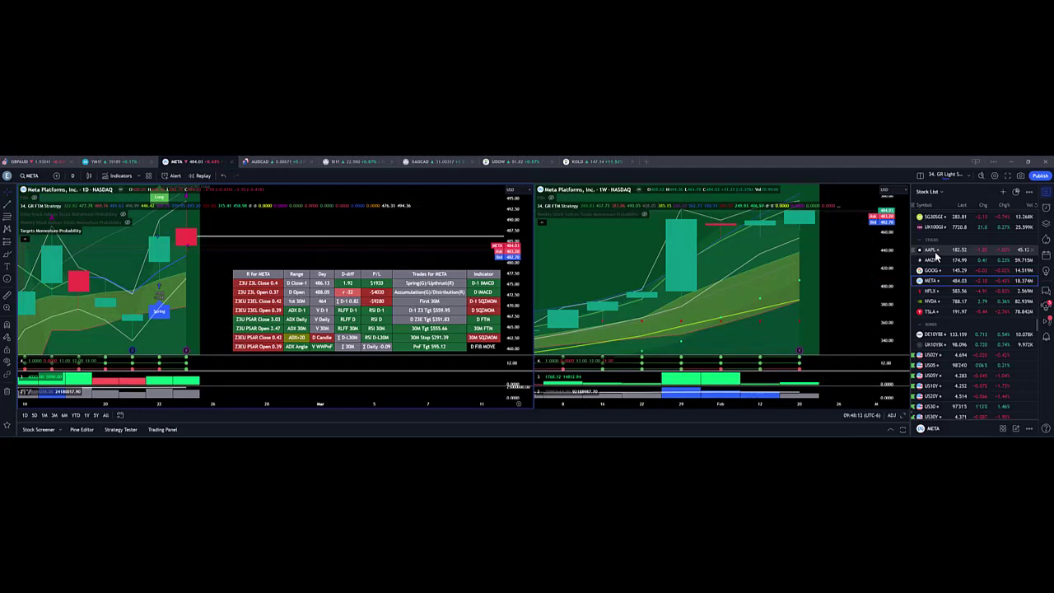
pyautogui.press('Down')
pyautogui.press('Down')
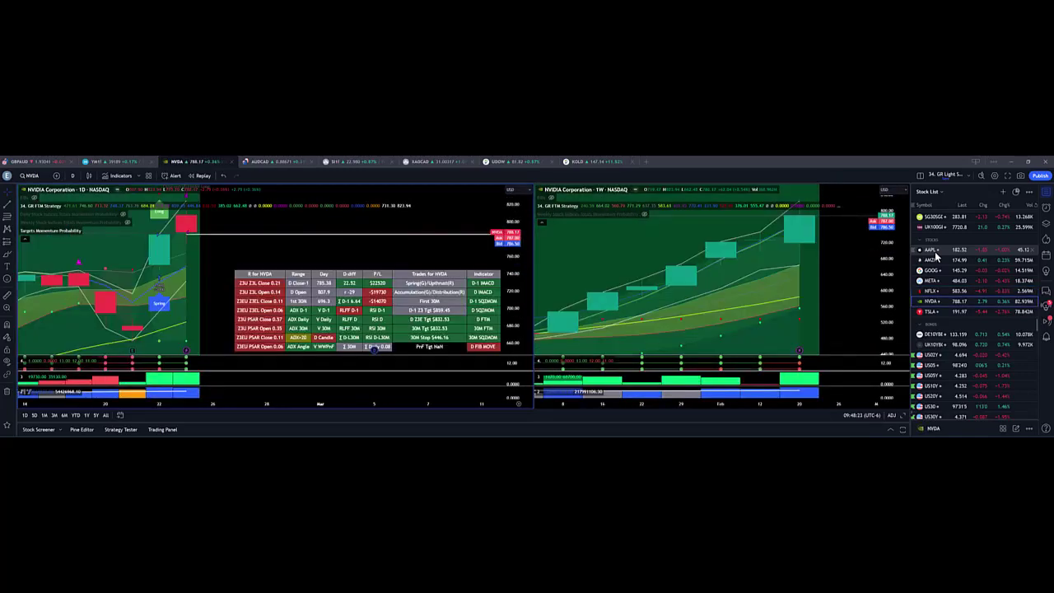
# Examine TSLA's daily and weekly charts, including its earlier weekly candles, and check its strategy table of trade targets
pyautogui.press('Down')
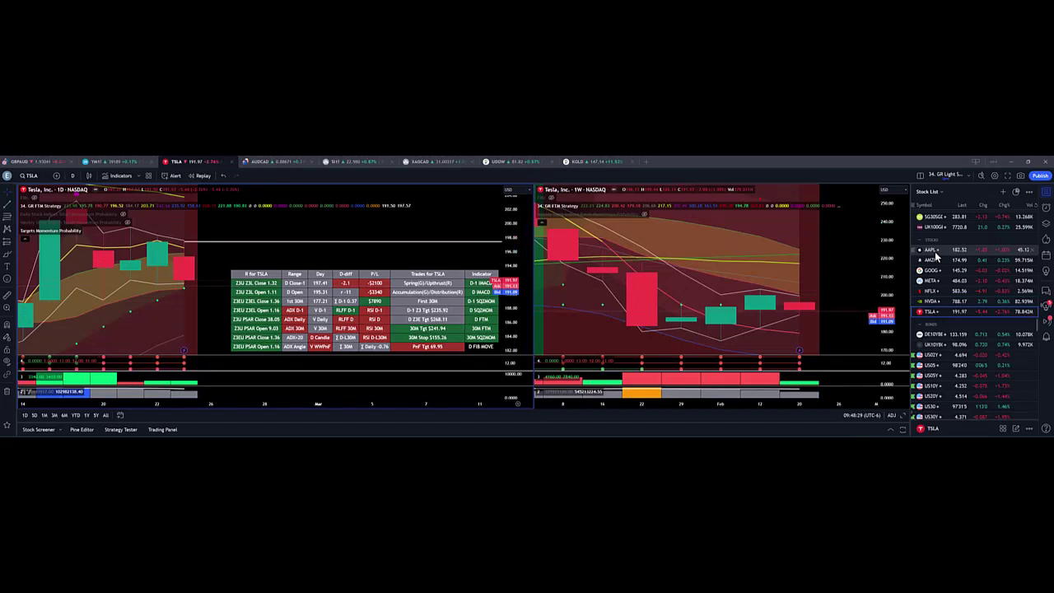
pyautogui.scroll(-5, 600, 257)
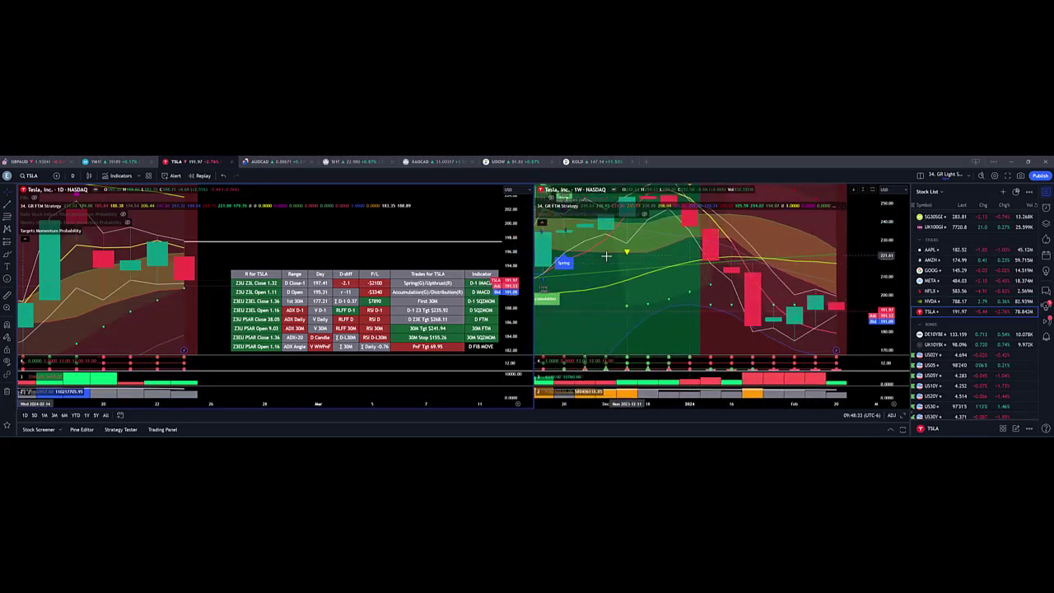
pyautogui.scroll(2, 782, 280)
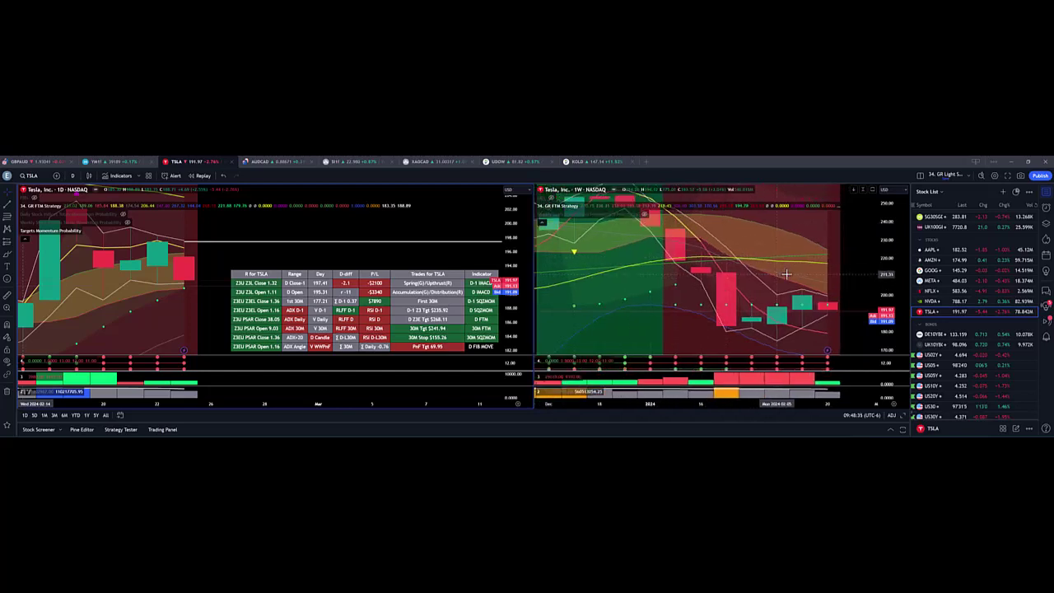
pyautogui.scroll(2, 786, 277)
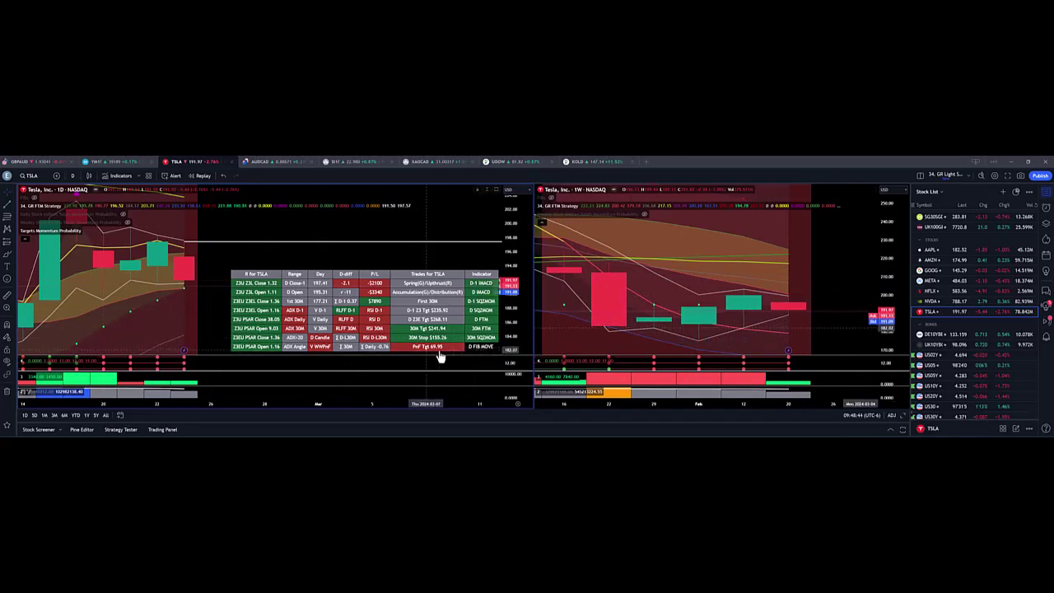
# Recheck the large-cap stocks in reverse order from NVDA back up to AAPL on the daily and weekly charts
pyautogui.click(938, 302)
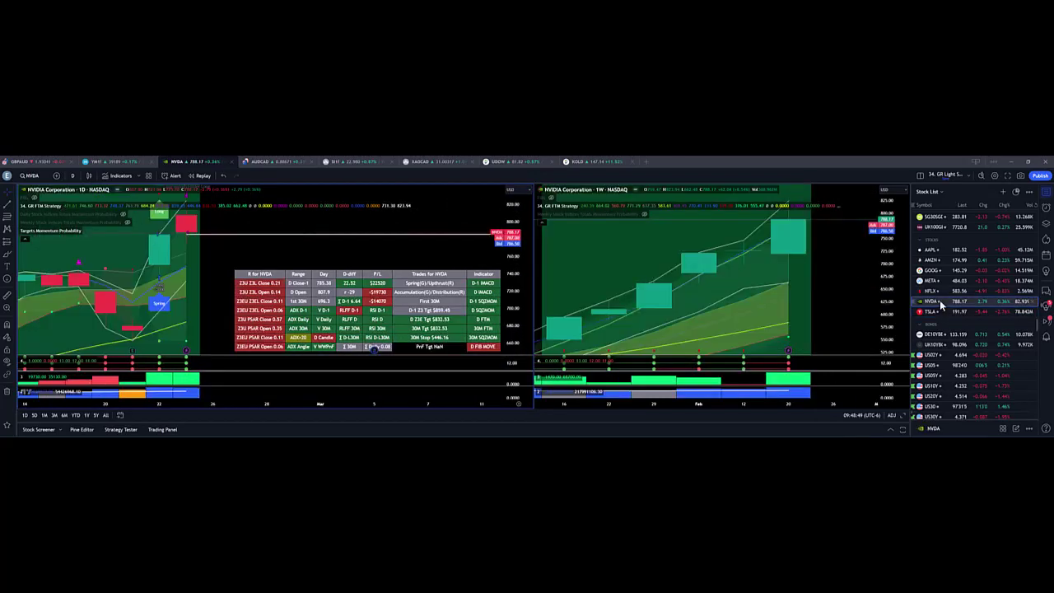
pyautogui.press('Up')
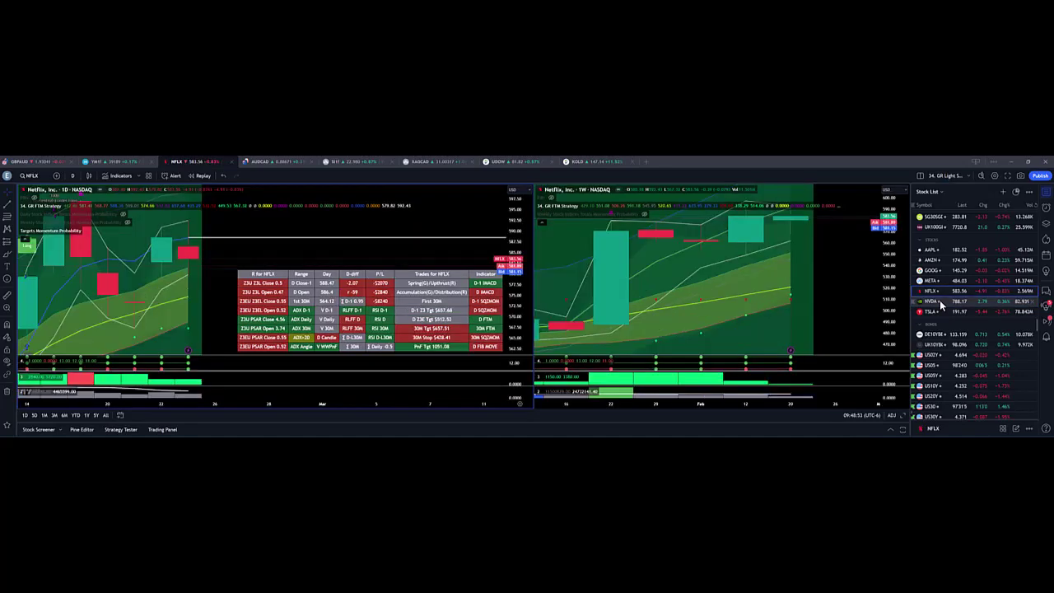
pyautogui.press('Up')
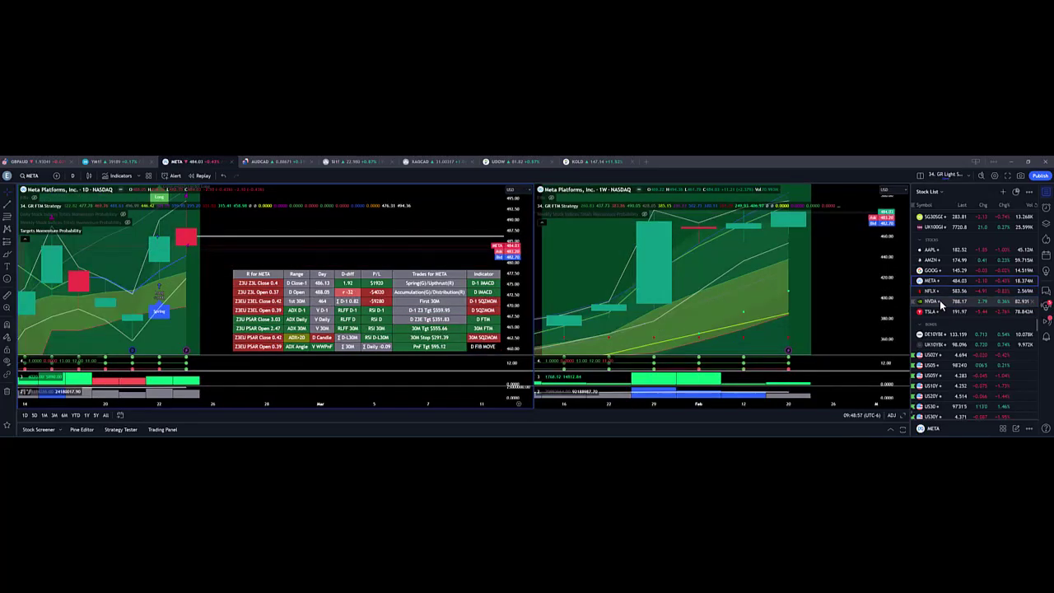
pyautogui.press('Up')
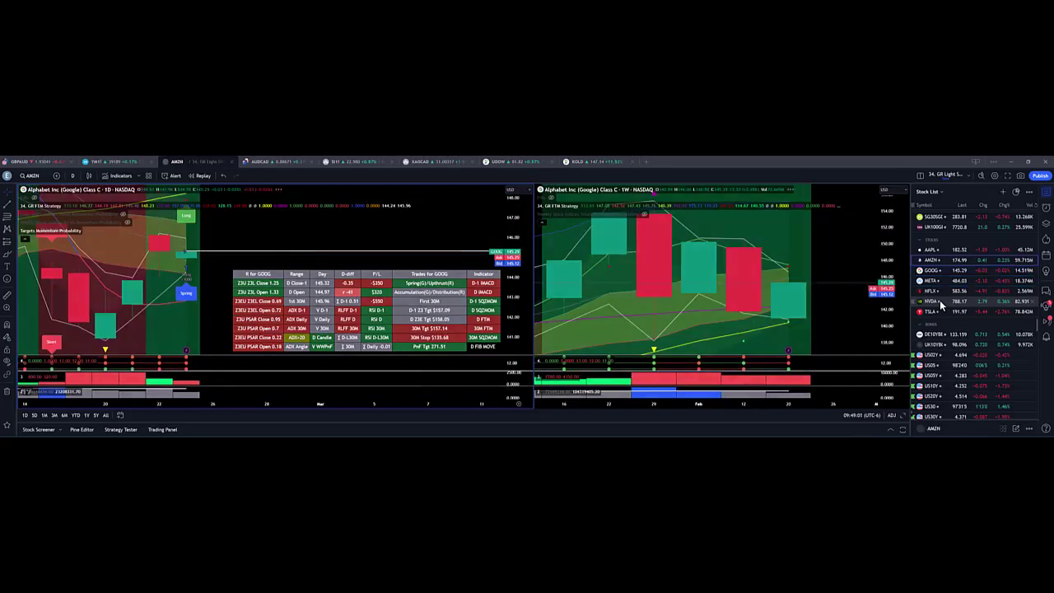
pyautogui.press('Up')
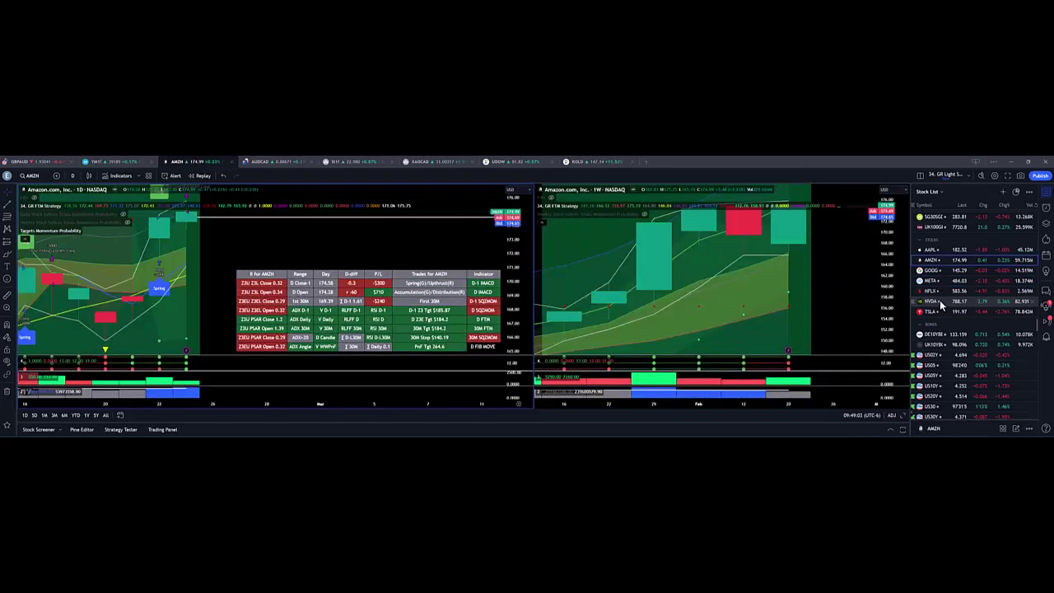
pyautogui.press('Up')
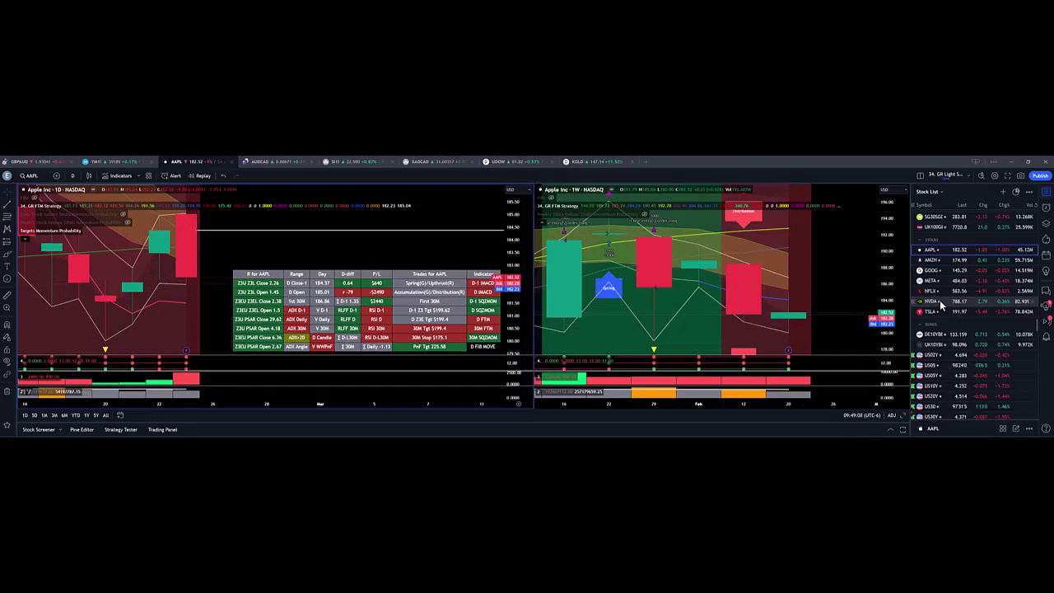
# Step through the US government bond symbols from US02Y to US20Y, reviewing their daily and weekly charts
pyautogui.scroll(-2, 943, 305)
pyautogui.click(936, 288)
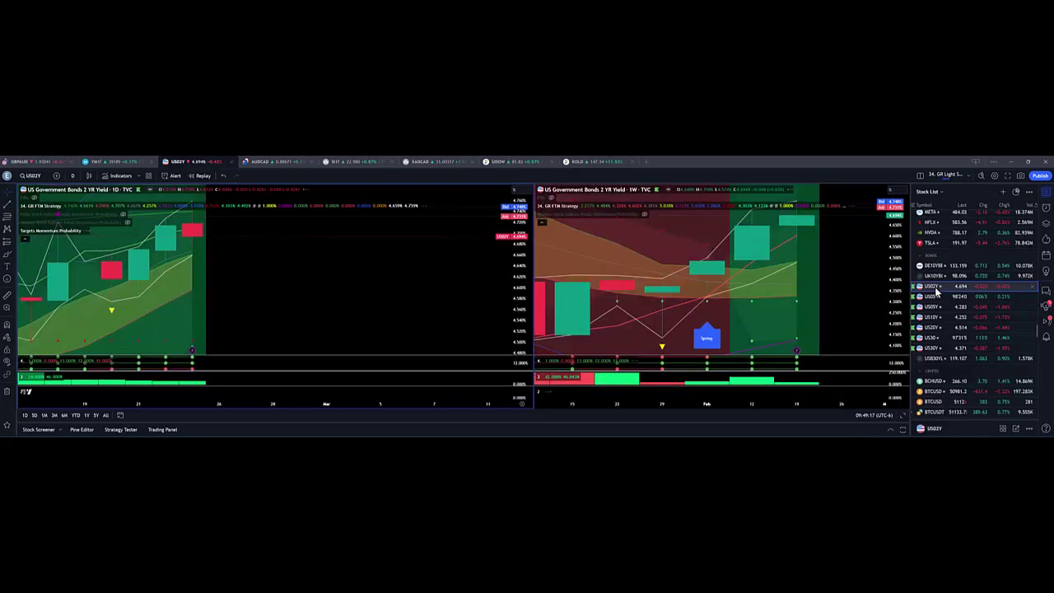
pyautogui.press('Down')
pyautogui.press('Down')
pyautogui.press('Down')
pyautogui.press('Down')
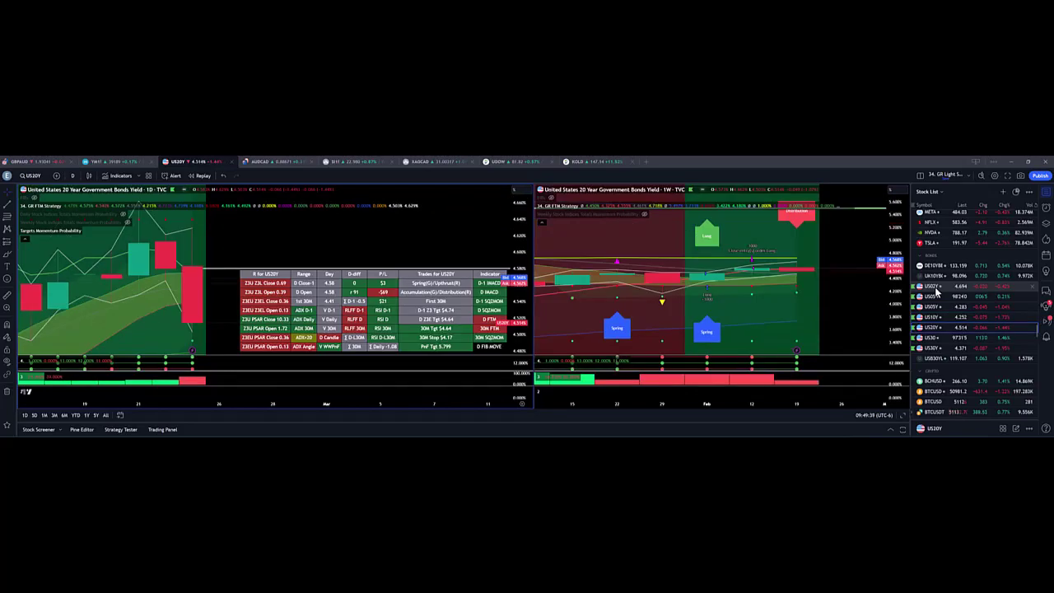
# Continue past the remaining US bonds into the crypto symbols, ending on the daily and weekly charts of BTCUSDT
pyautogui.press('Down')
pyautogui.press('Down')
pyautogui.press('Down')
pyautogui.press('Down')
pyautogui.press('Down')
pyautogui.press('Down')
pyautogui.press('Down')
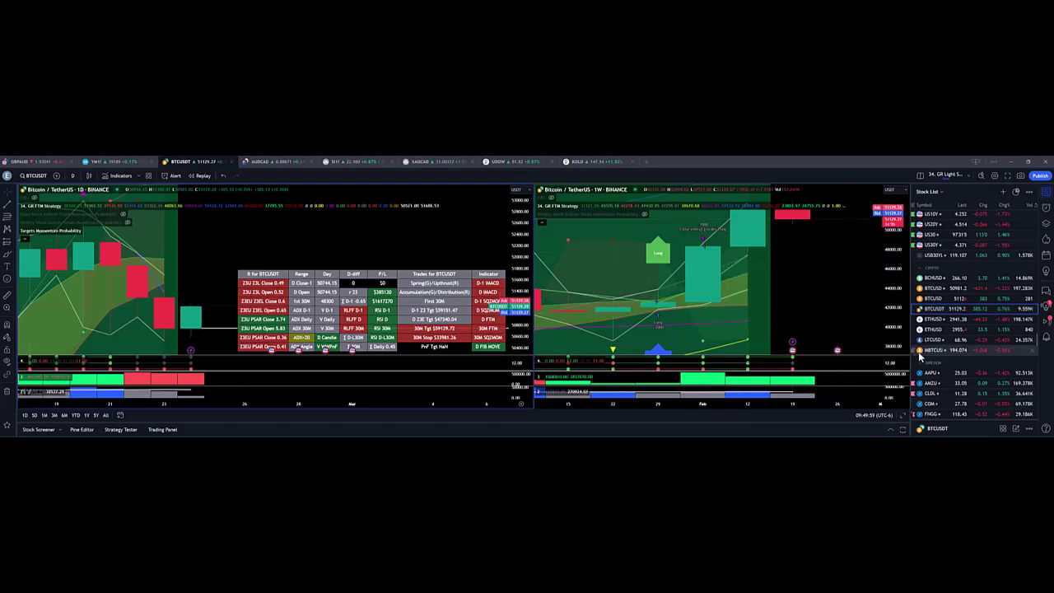
# Browse the rest of the watchlist and return to the US market symbols near its beginning
pyautogui.scroll(-2, 919, 358)
pyautogui.scroll(-10, 920, 357)
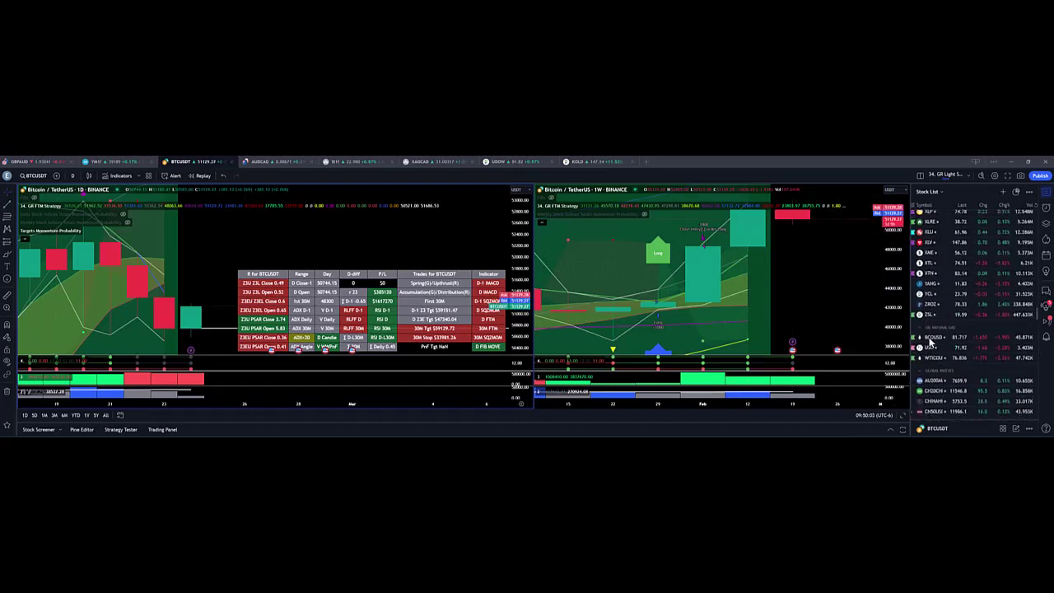
pyautogui.scroll(10, 930, 343)
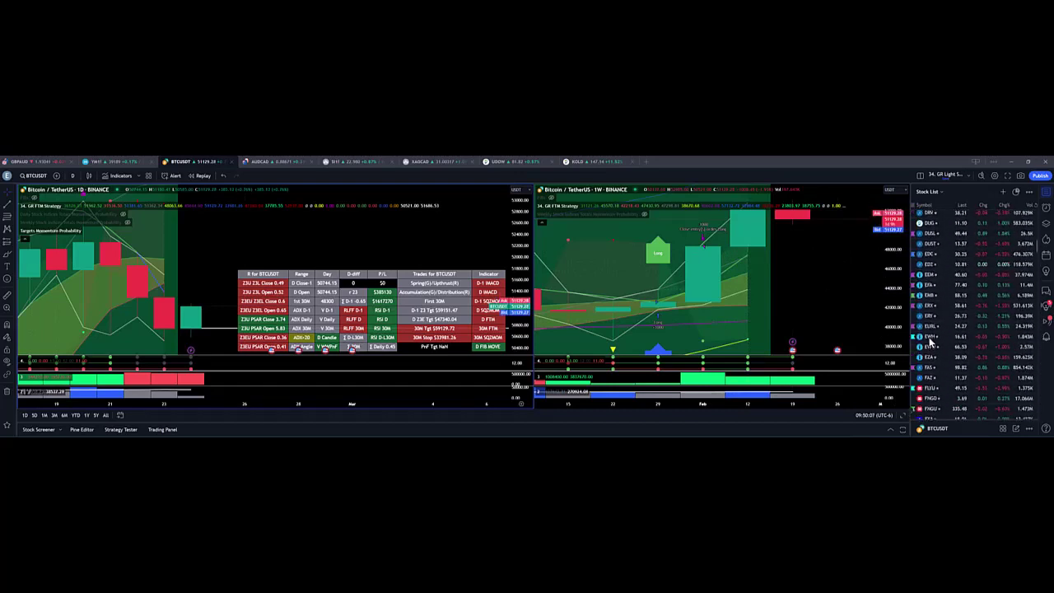
pyautogui.scroll(2, 930, 342)
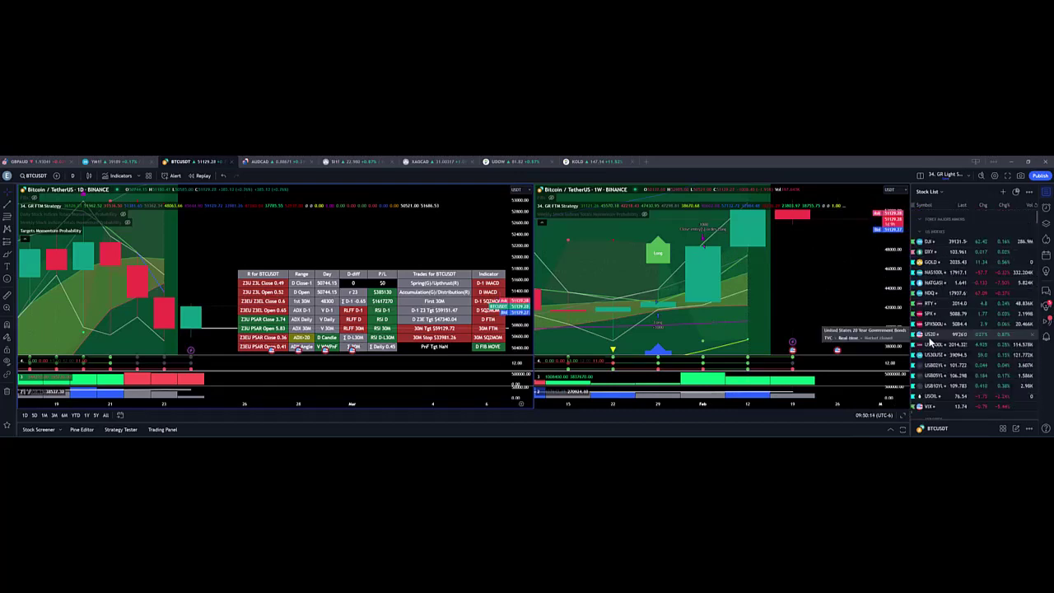